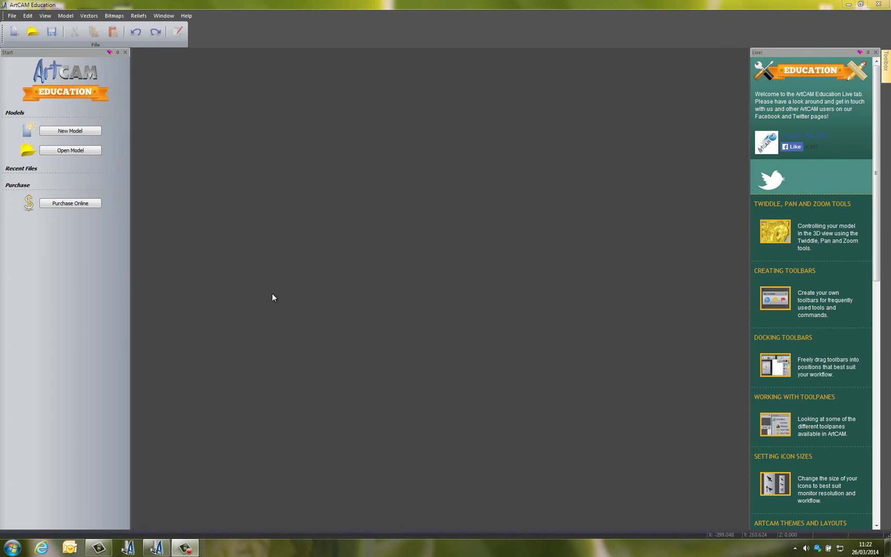
Create a new blank 400 x 300 mm model from the Start page.
left_click(92, 133)
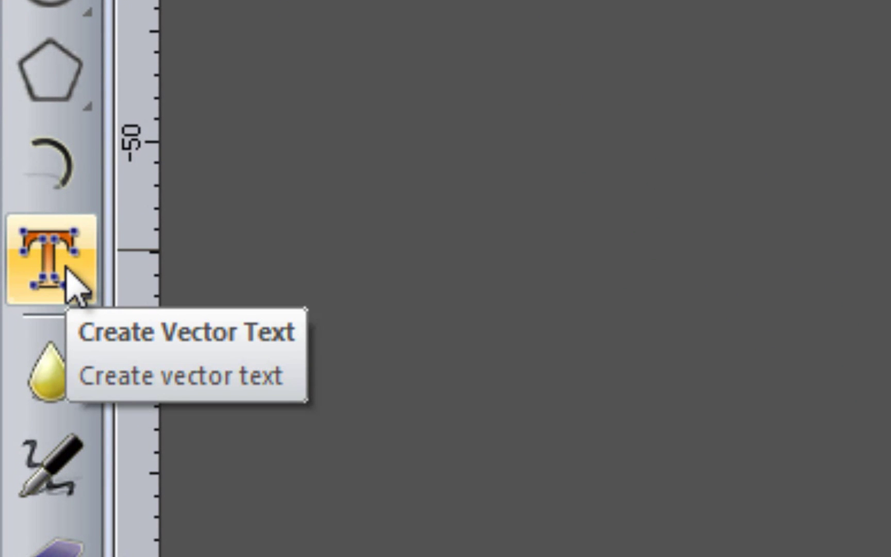
Start the vector text tool and browse the font list, returning to its top.
left_click(66, 279)
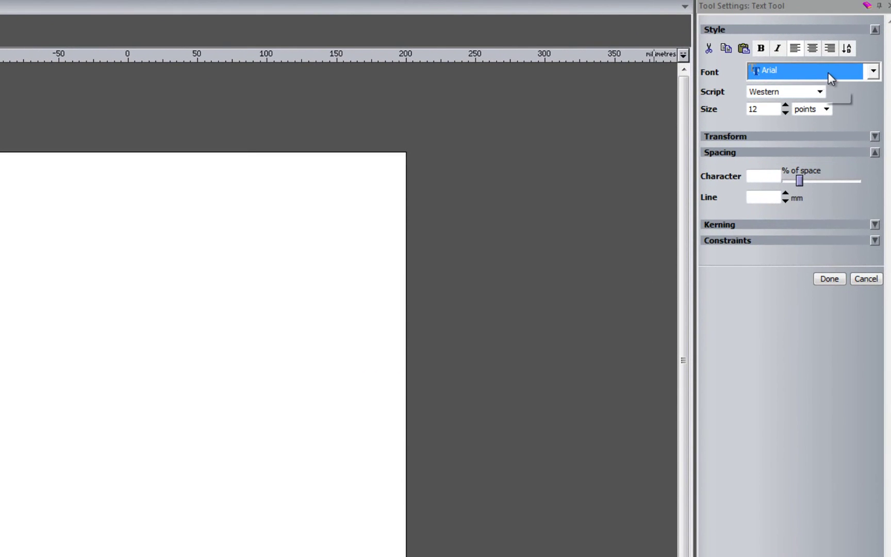
left_click(873, 72)
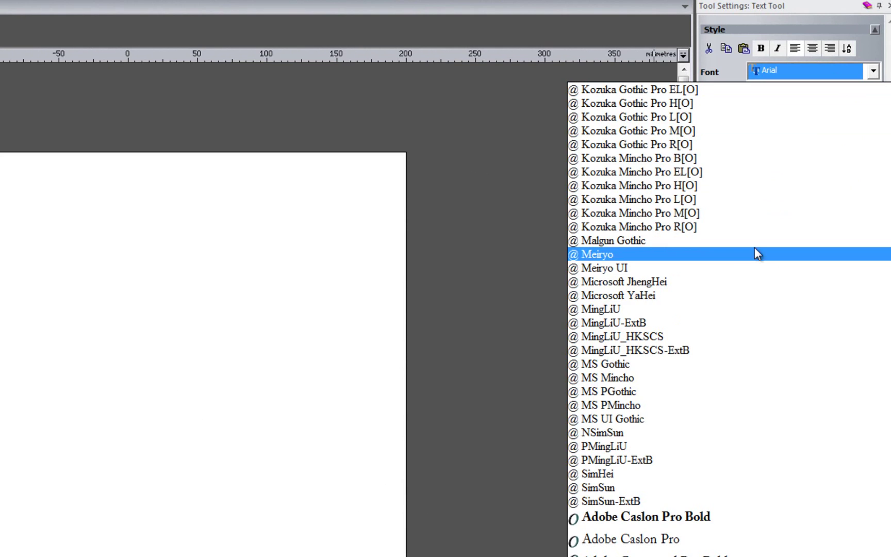
scroll(757, 273, "down", 15)
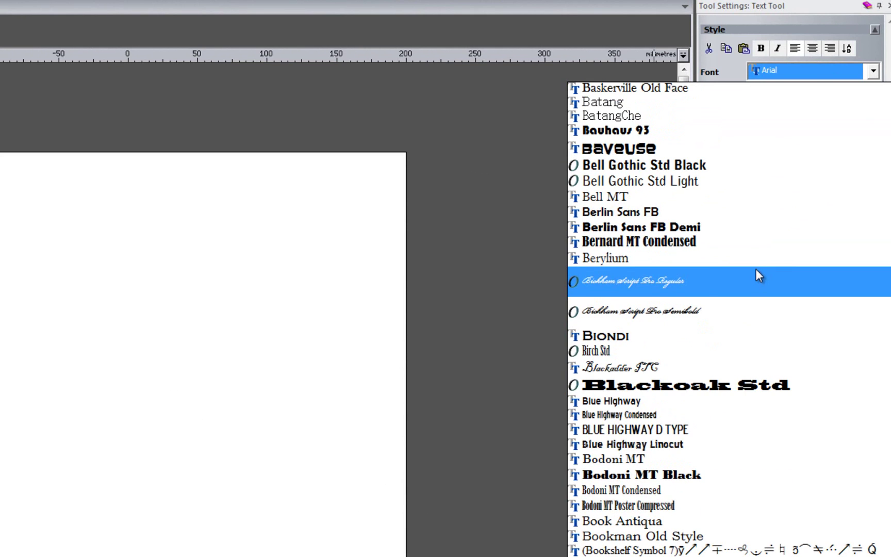
scroll(756, 269, "down", 7)
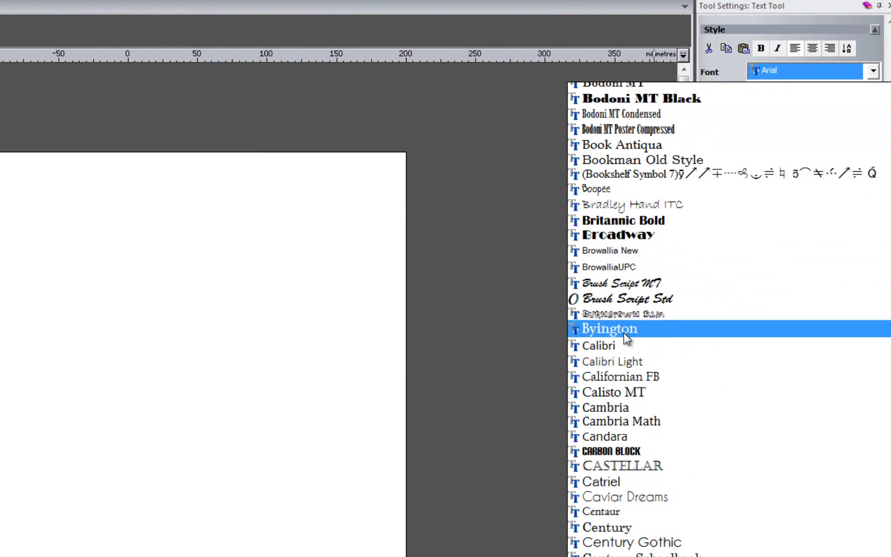
scroll(665, 372, "down", 7)
scroll(699, 313, "down", 20)
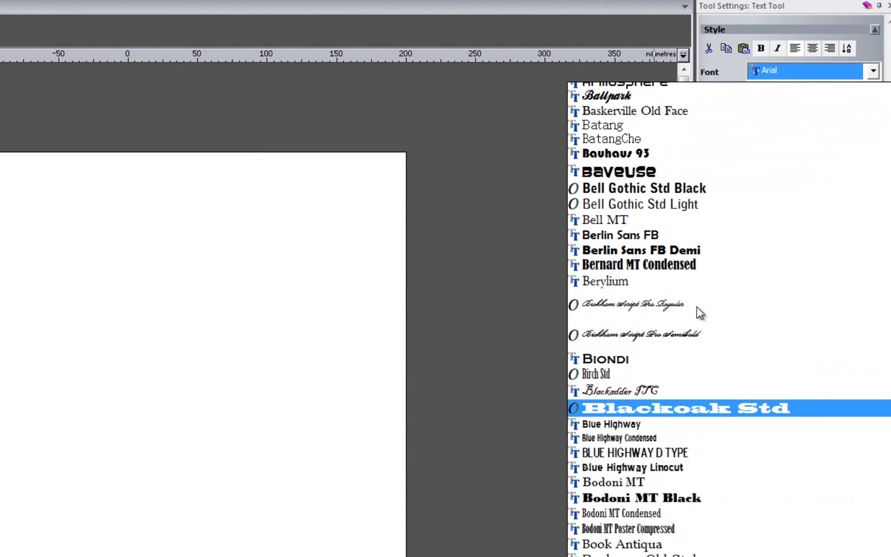
scroll(758, 426, "up", 2)
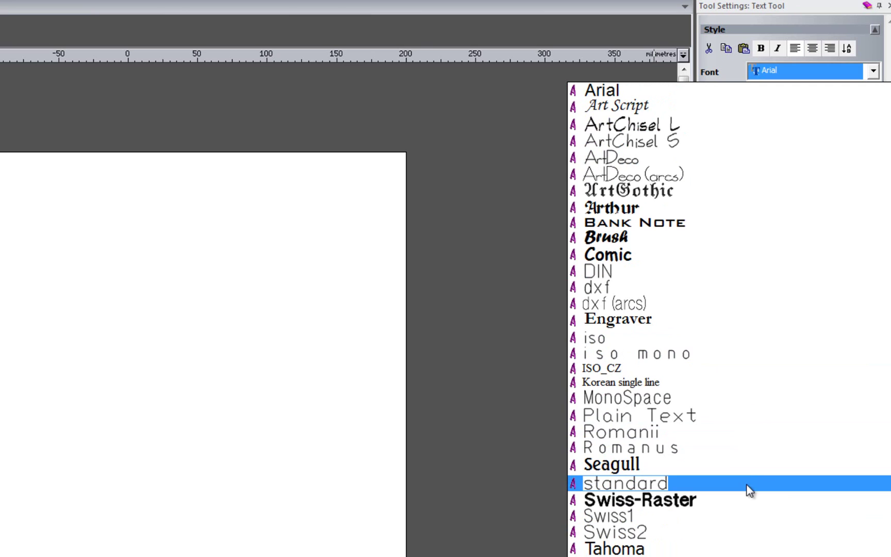
Type BLOODHOUND on the page in the Engraver font and select it.
left_click(626, 320)
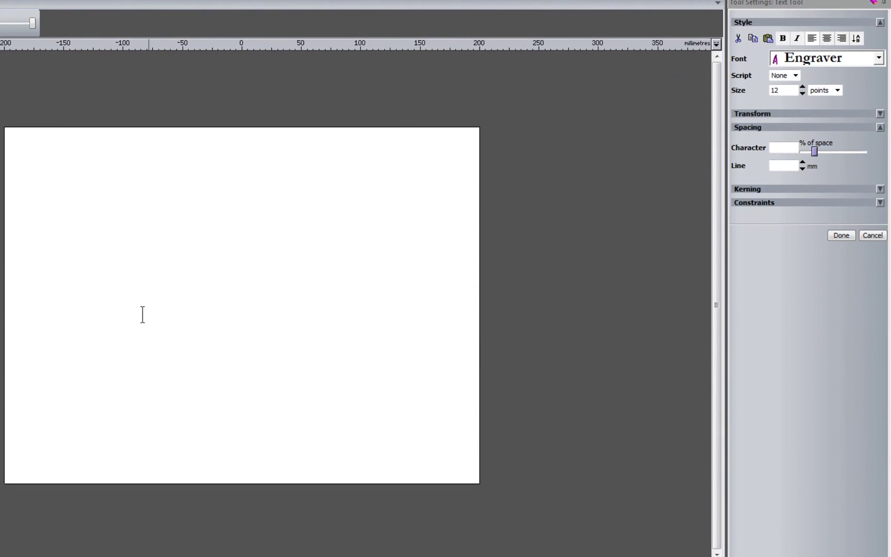
left_click(131, 312)
type("BLOC")
type("DHOU")
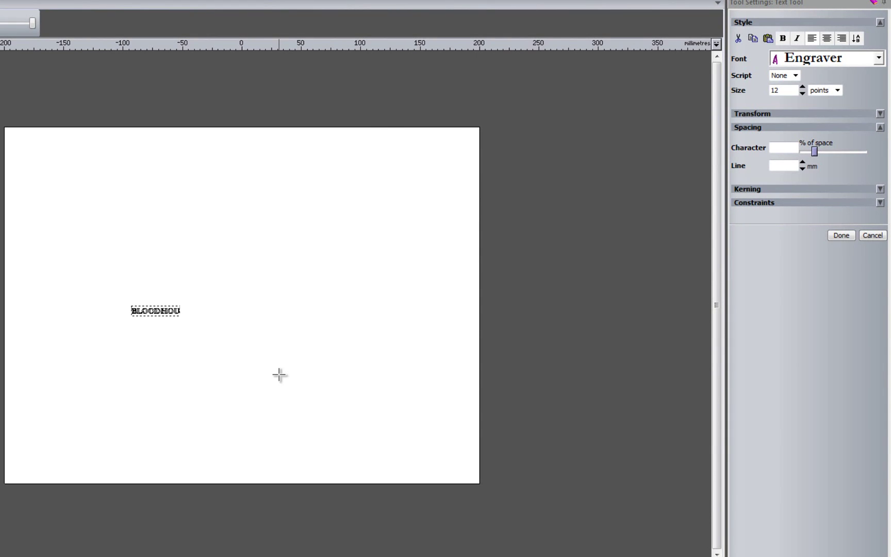
type("ND")
key("shift+Left")
left_click_drag(179, 311, 126, 313)
left_click(127, 313)
left_click_drag(192, 311, 90, 311)
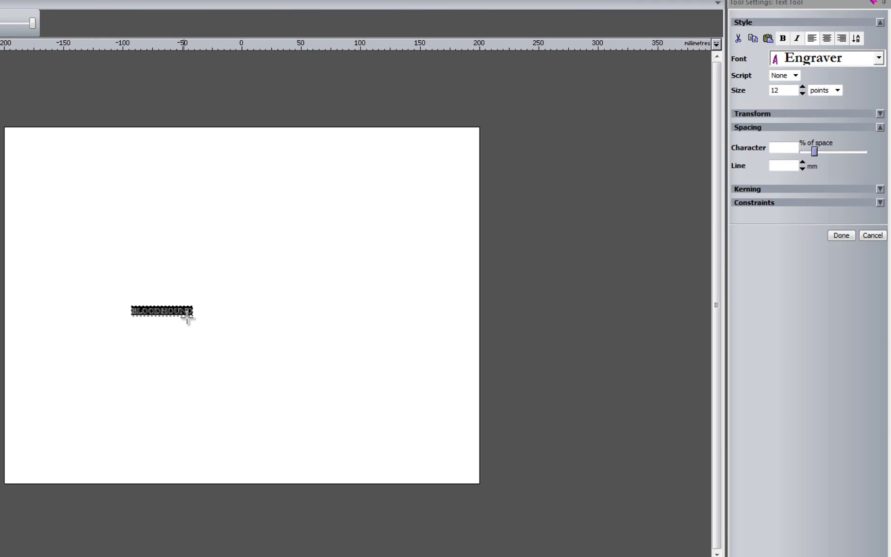
Set the text size to 27 mm and widen character spacing to 35%.
left_click(837, 91)
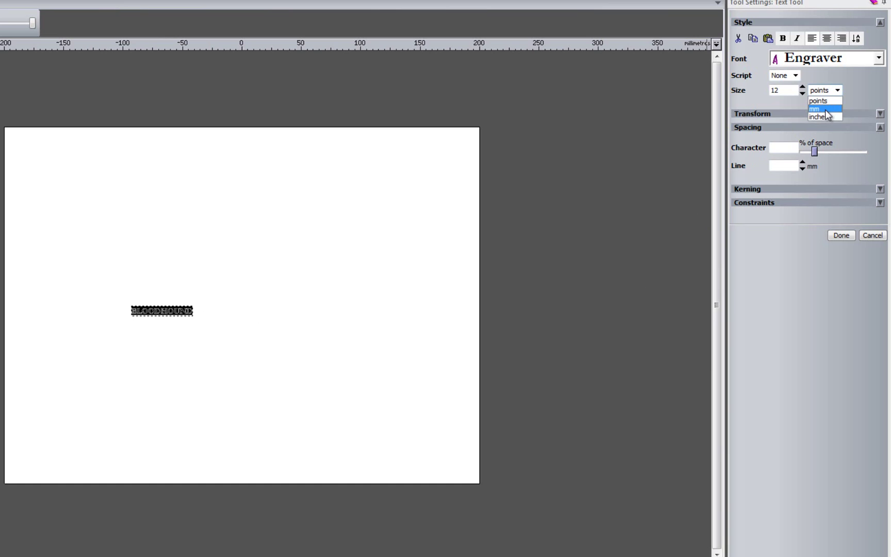
left_click(825, 109)
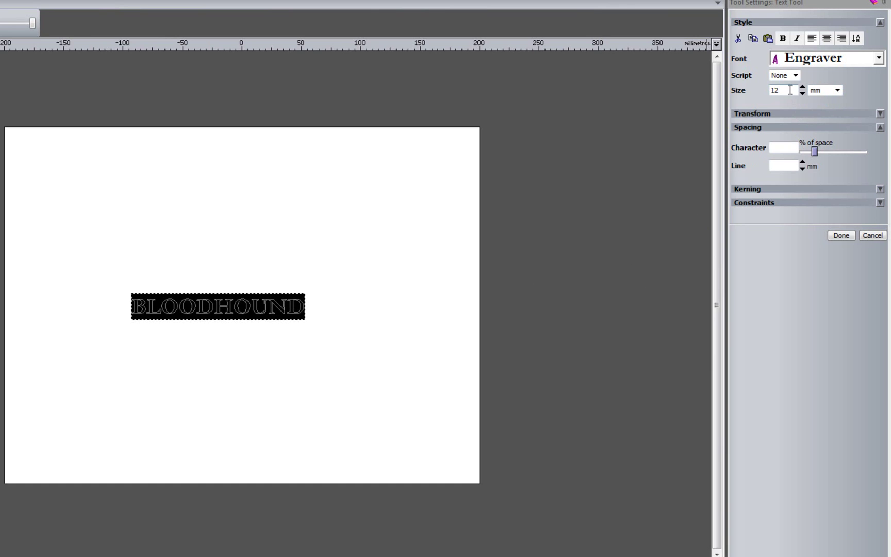
double_click(803, 87)
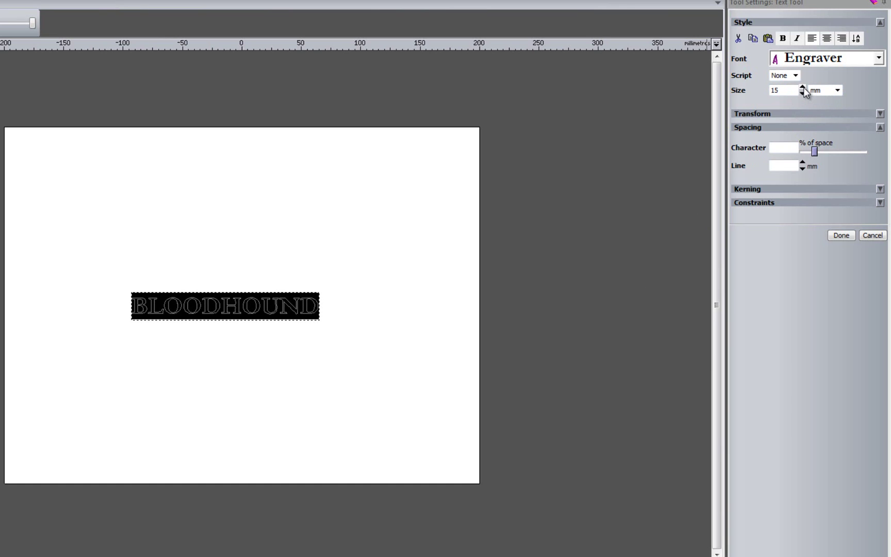
double_click(803, 87)
double_click(802, 87)
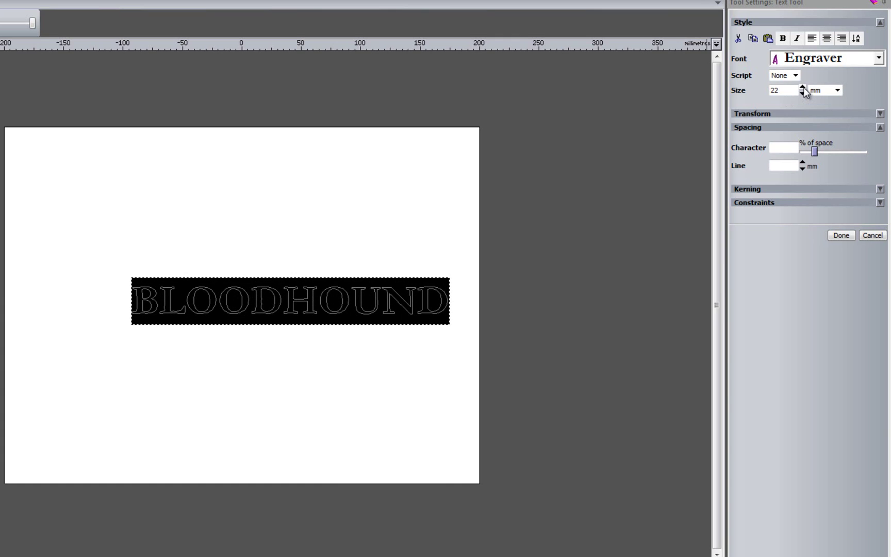
double_click(803, 87)
left_click(802, 87)
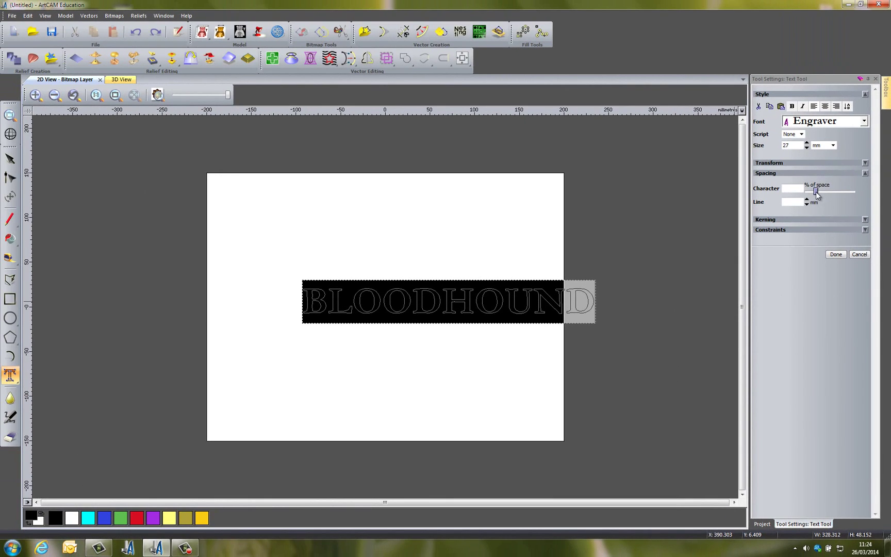
left_click_drag(816, 191, 822, 192)
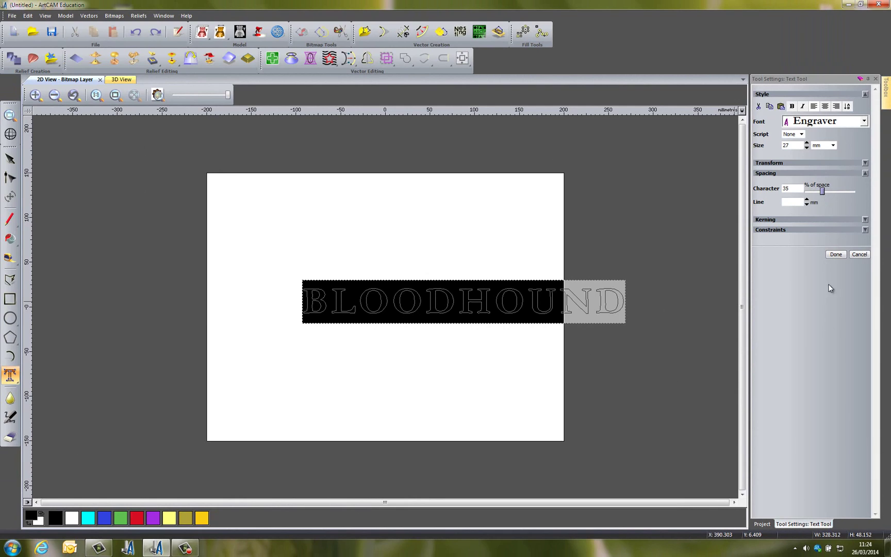
Finish BLOODHOUND as vector outlines, centre it on the page and move it lower.
left_click(836, 255)
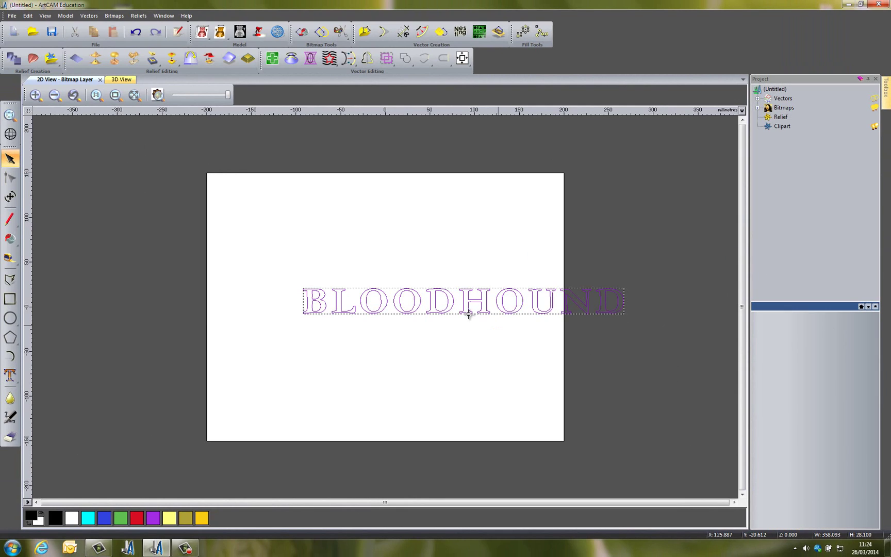
left_click(462, 57)
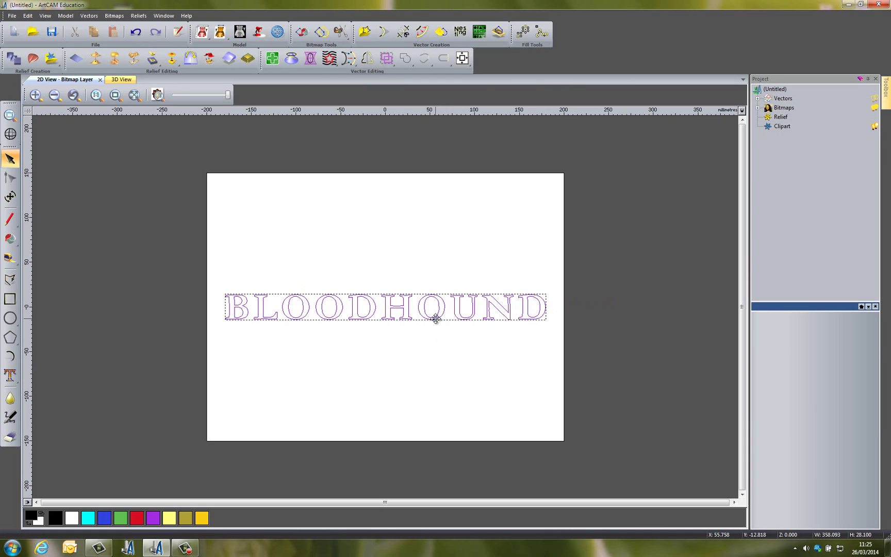
left_click_drag(435, 319, 435, 392)
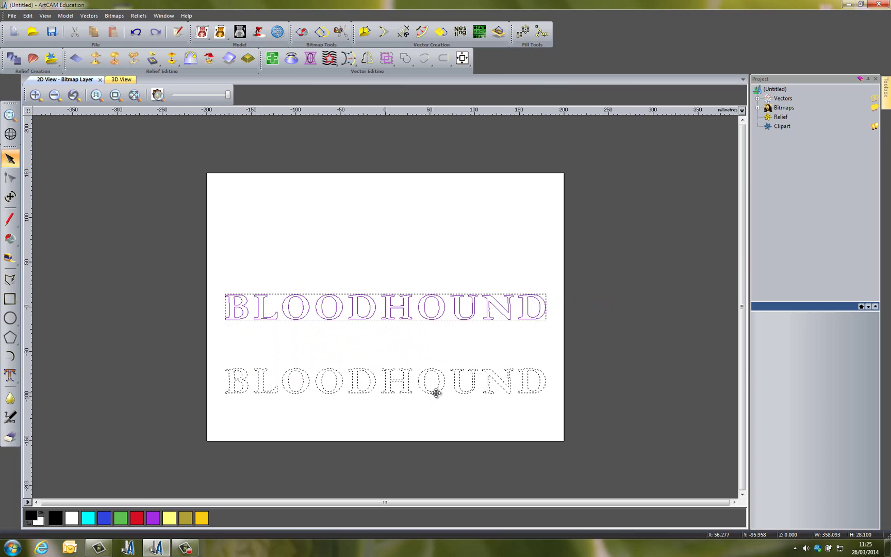
left_click(442, 342)
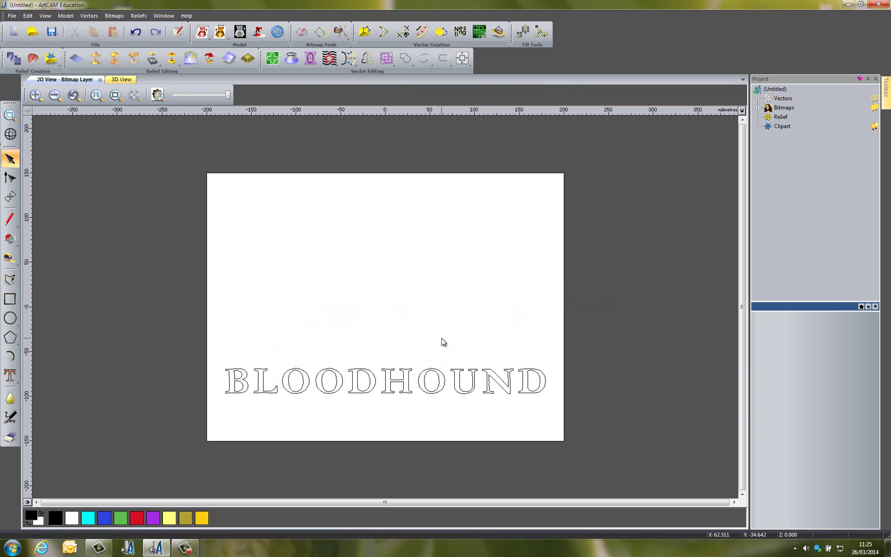
Switch to the 3D view and tilt and zoom onto the flat plate.
left_click(125, 82)
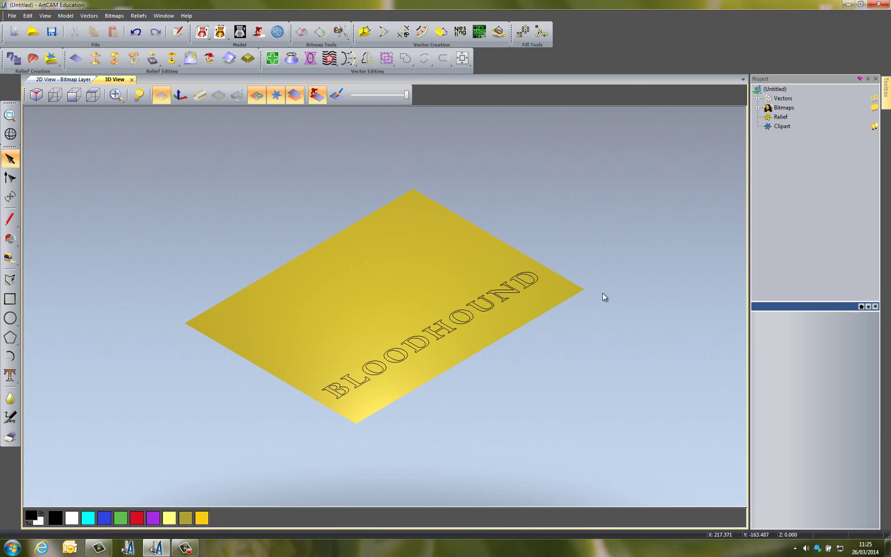
left_click_drag(534, 388, 503, 395)
scroll(504, 395, "up", 5)
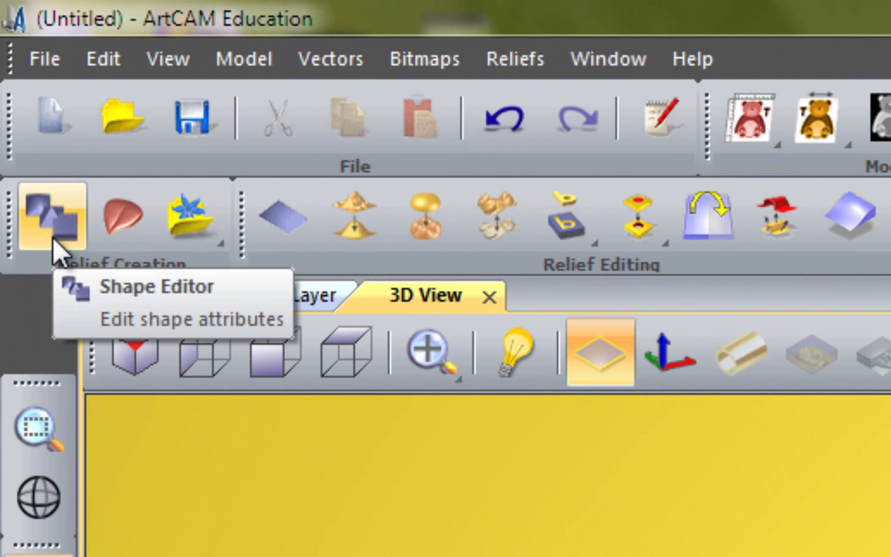
Open the Shape Editor and preview the dome, pyramid and flat profiles.
left_click(53, 227)
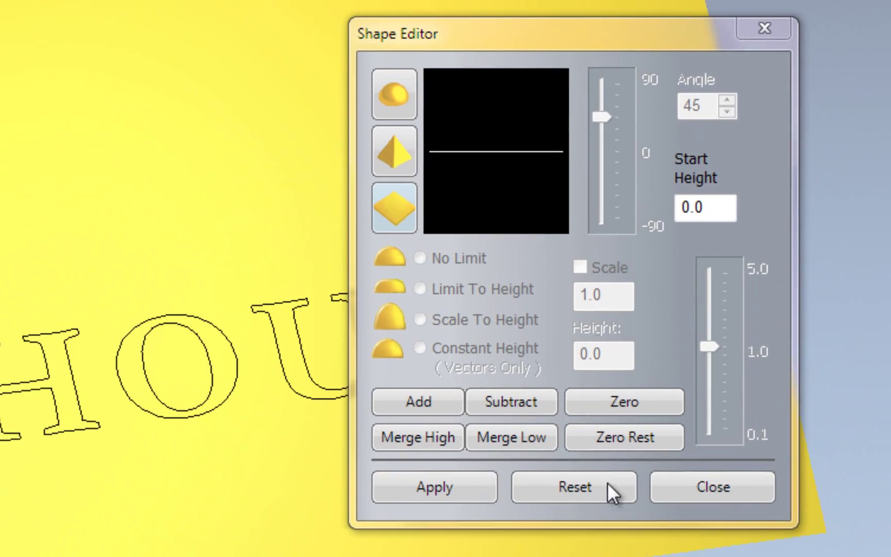
left_click(388, 103)
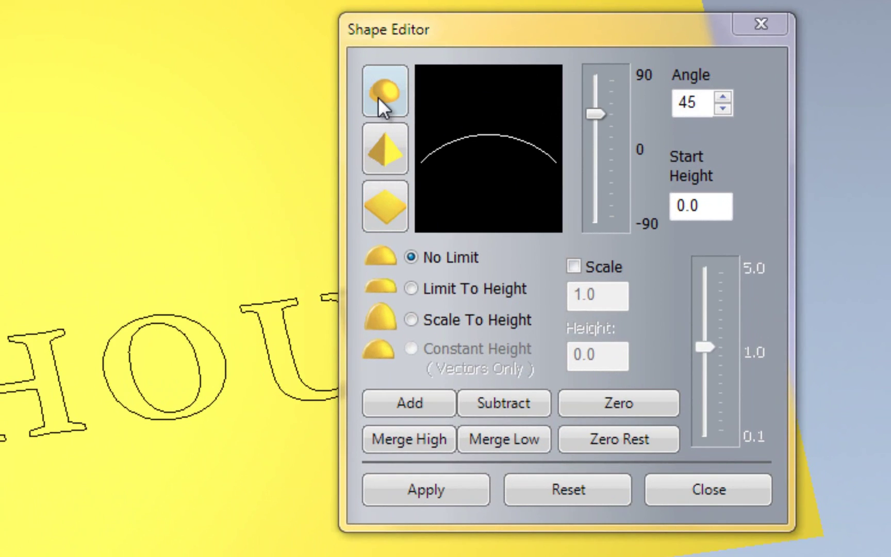
left_click(384, 149)
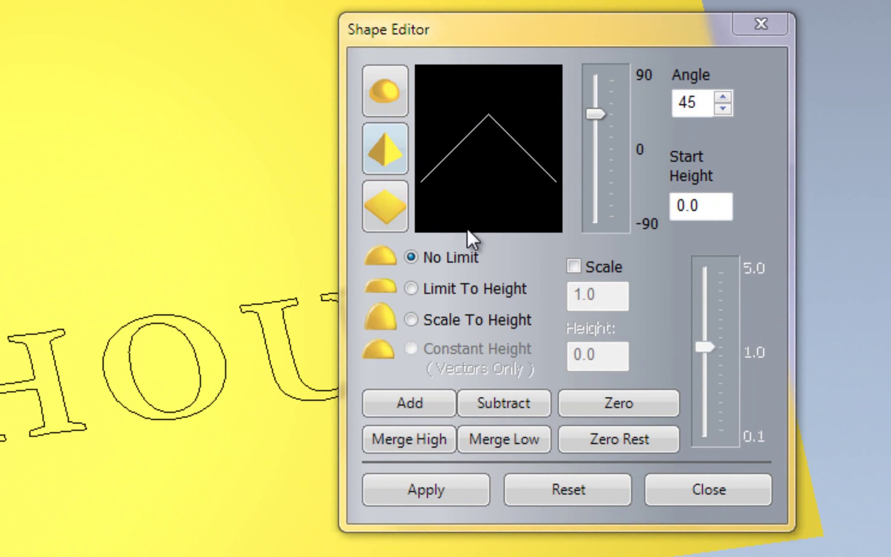
left_click(385, 208)
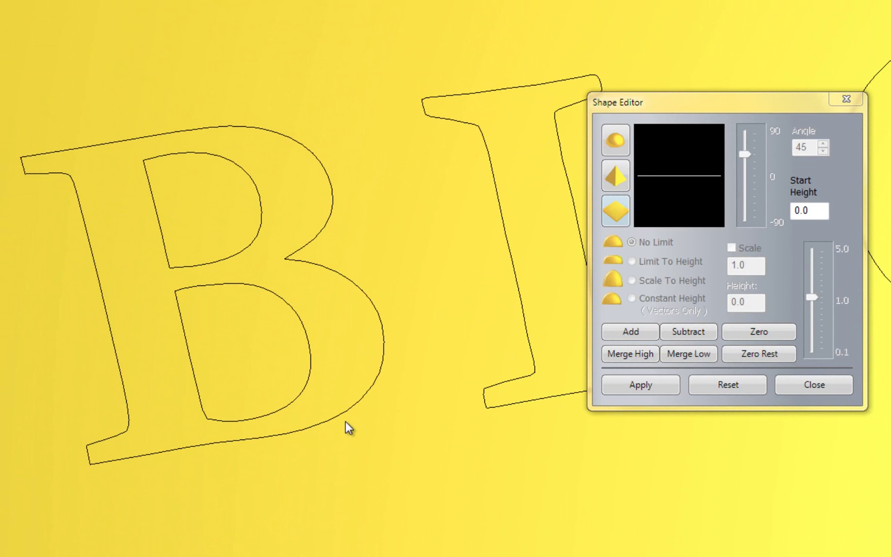
Select the lettering and try rounded and pointed reliefs, undoing each.
left_click(346, 410)
left_click(616, 137)
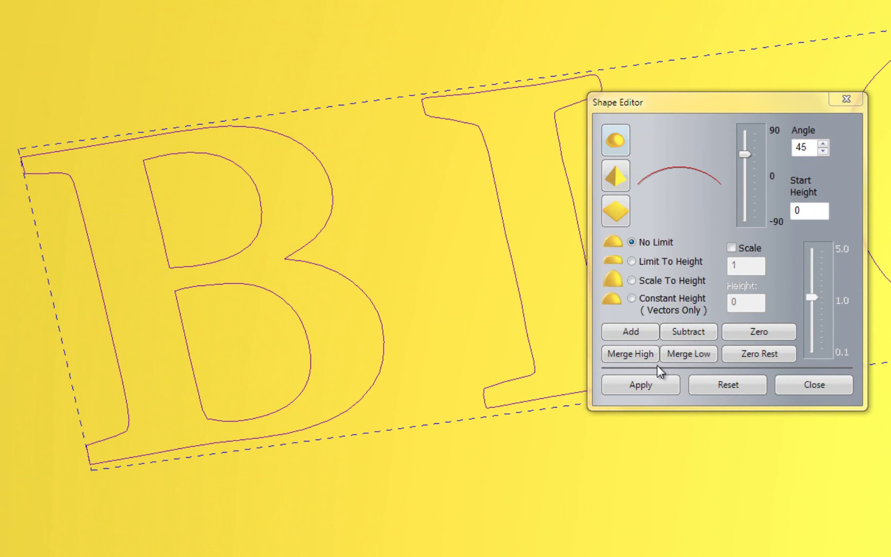
left_click(622, 333)
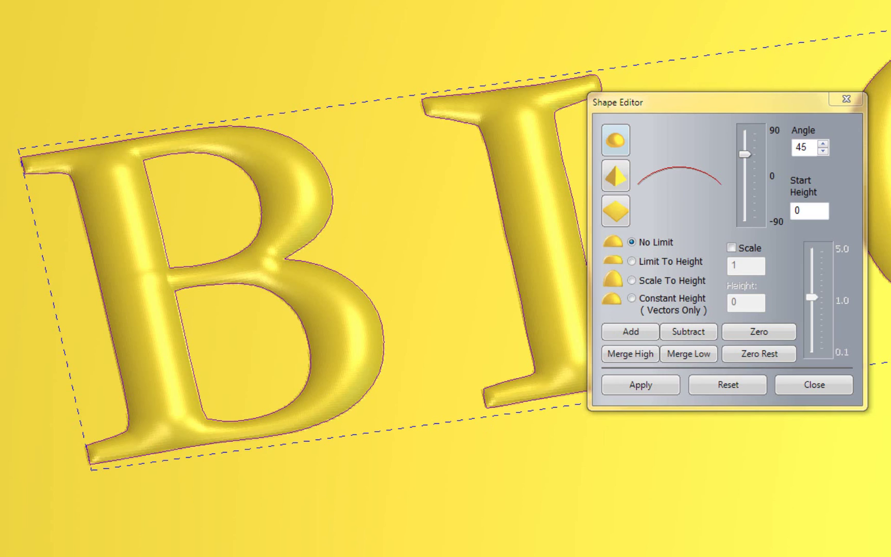
key("ctrl+z")
left_click(615, 178)
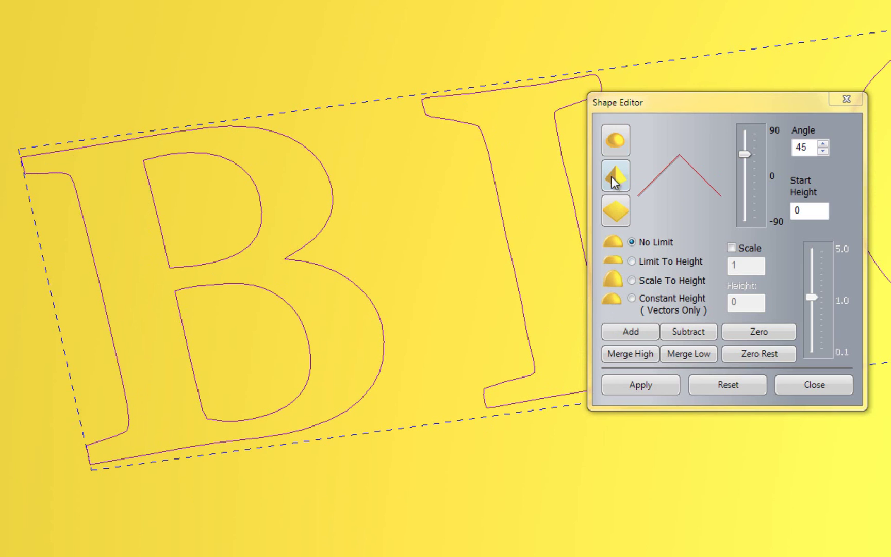
left_click(631, 333)
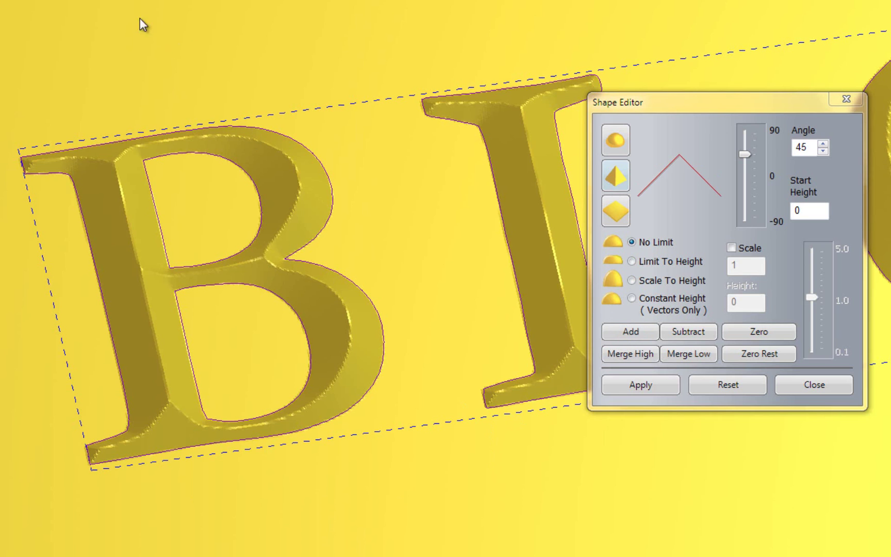
key("ctrl+z")
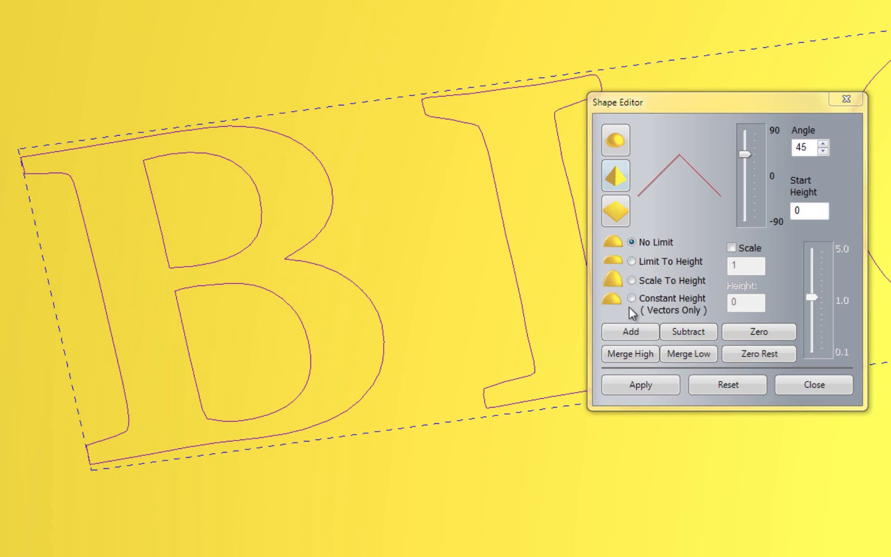
Raise the letters as flat-topped blocks with a 5.0 start height.
left_click(613, 221)
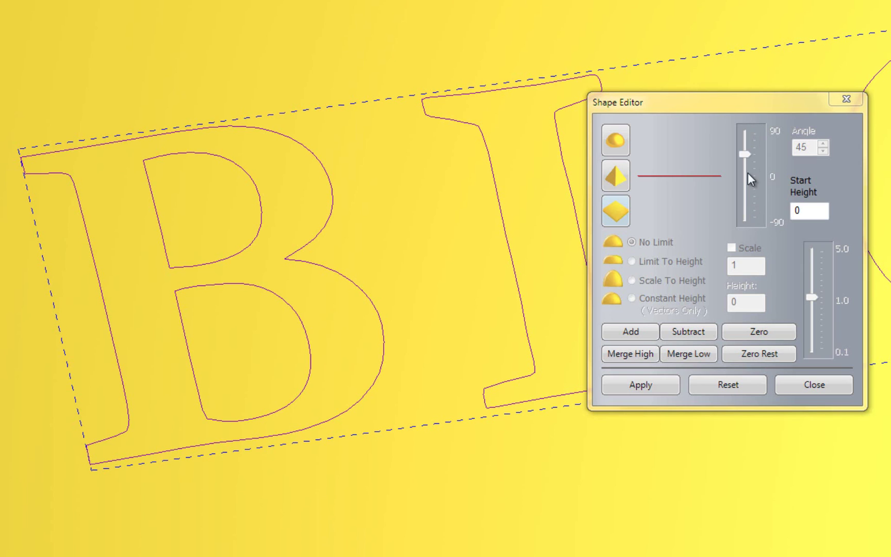
left_click_drag(819, 213, 796, 211)
type("5.0")
key("Return")
type("5")
left_click(634, 334)
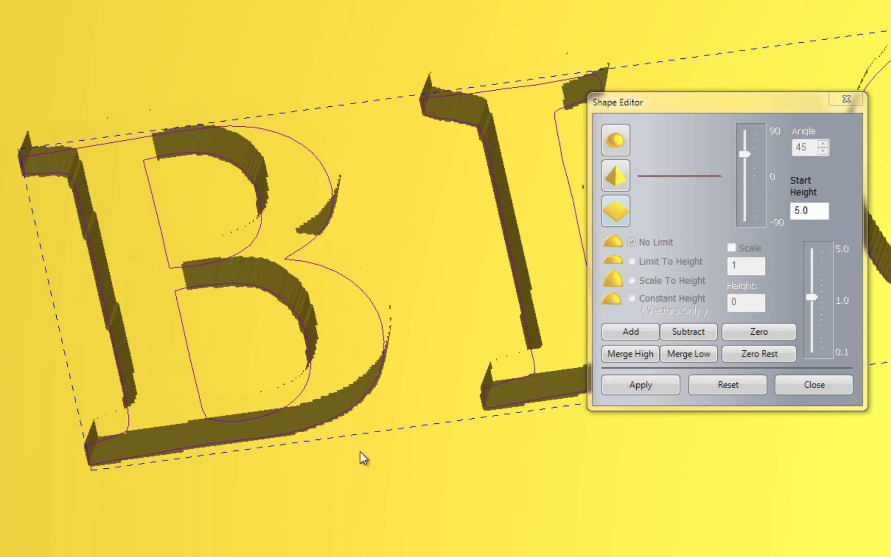
left_click_drag(360, 451, 376, 469)
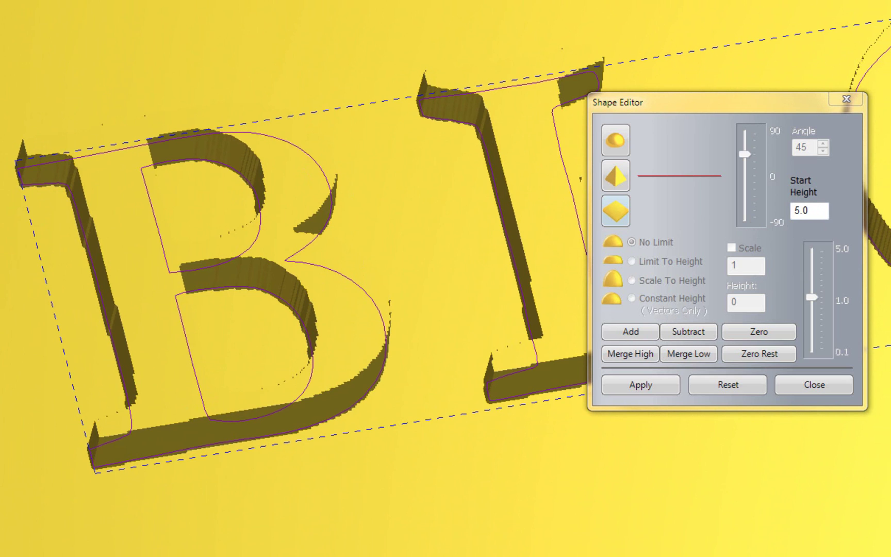
Reset the relief and raise the letters as round domes at a 90° angle.
left_click(616, 142)
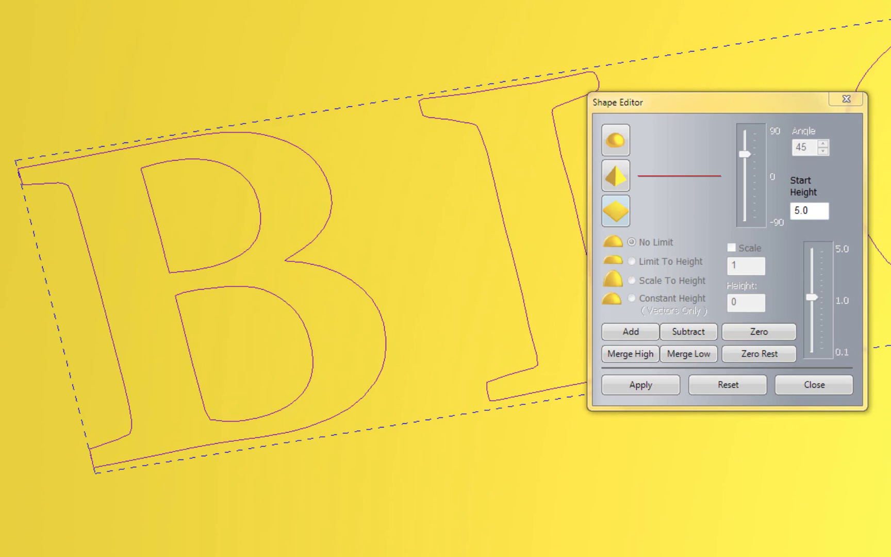
left_click(613, 142)
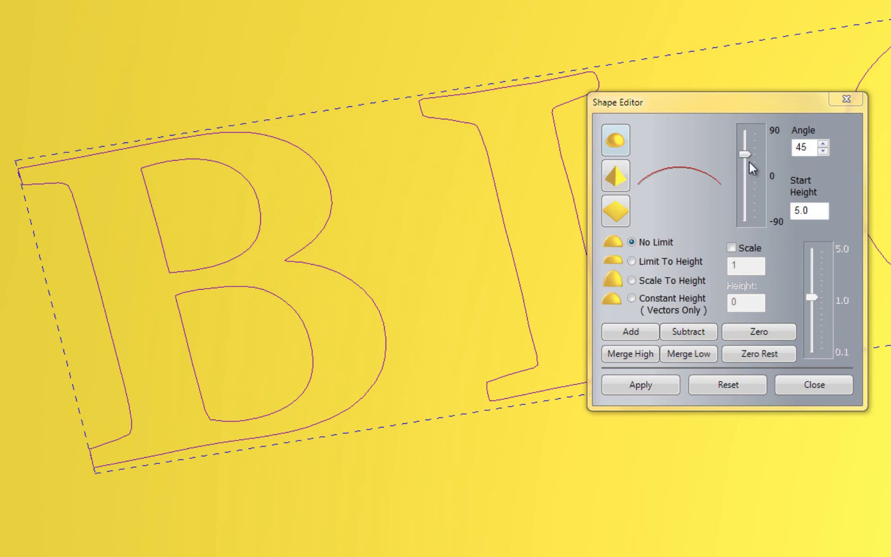
left_click_drag(747, 157, 749, 112)
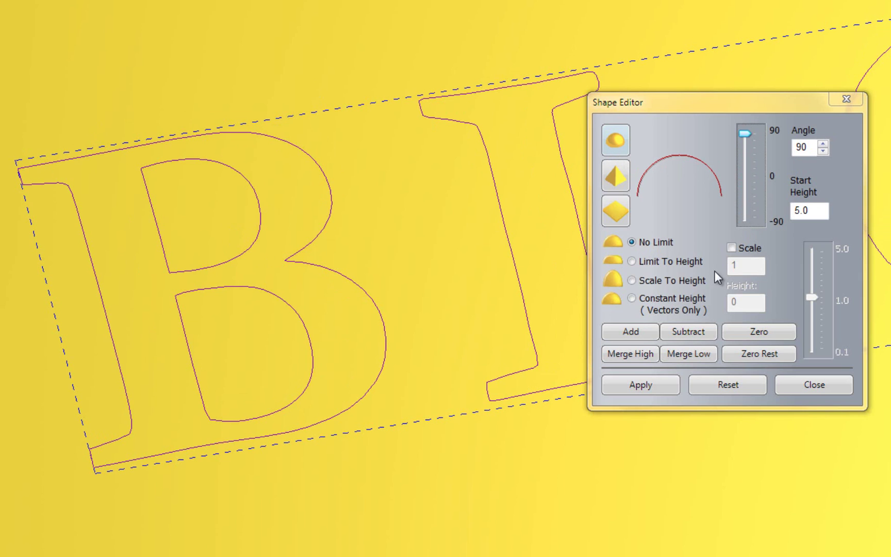
left_click(649, 332)
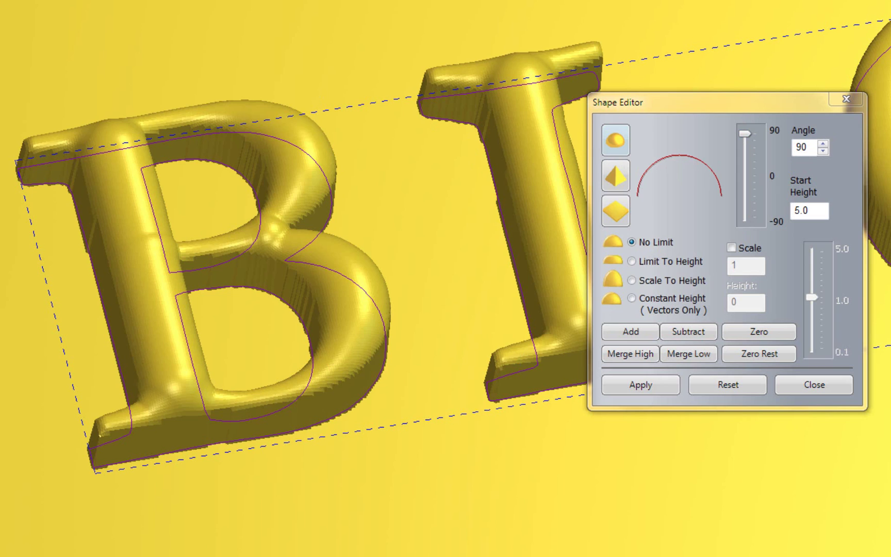
Retry the round profile at 10° and then -25° for dished letter tops.
left_click_drag(745, 134, 749, 171)
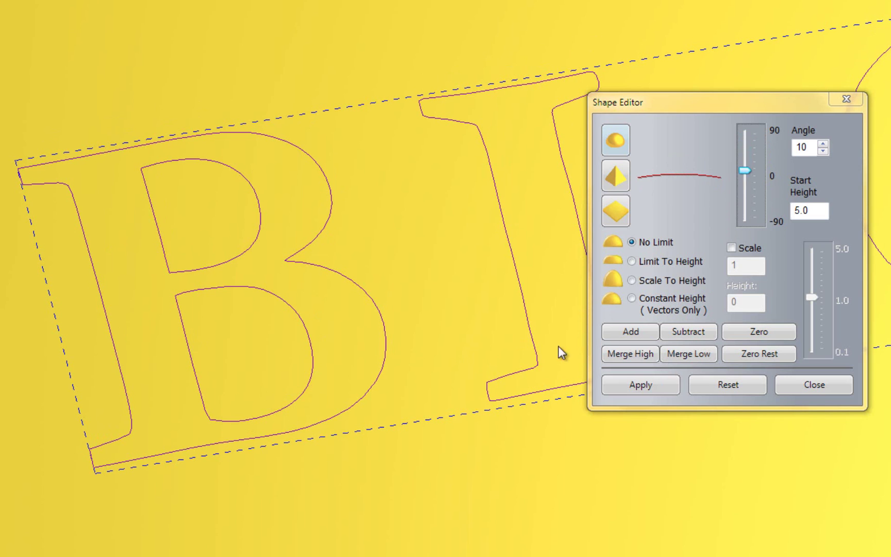
left_click(645, 332)
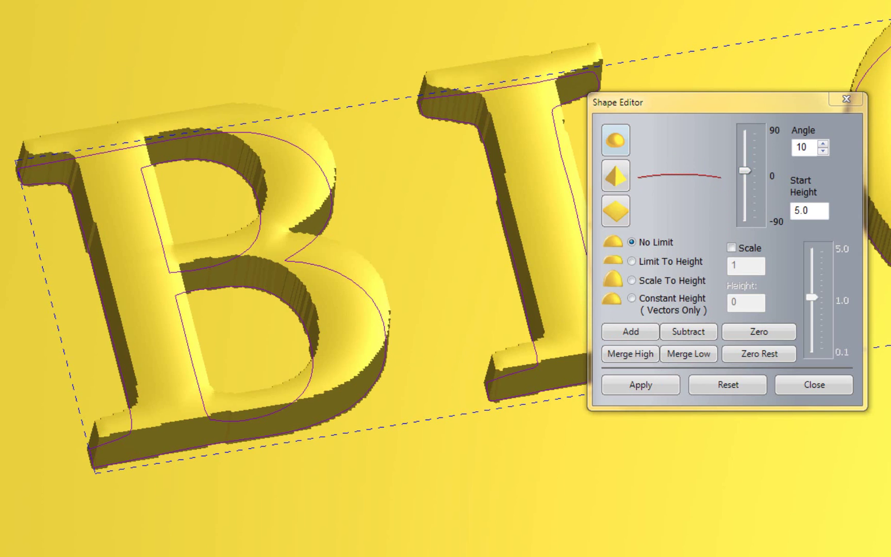
left_click_drag(749, 170, 753, 190)
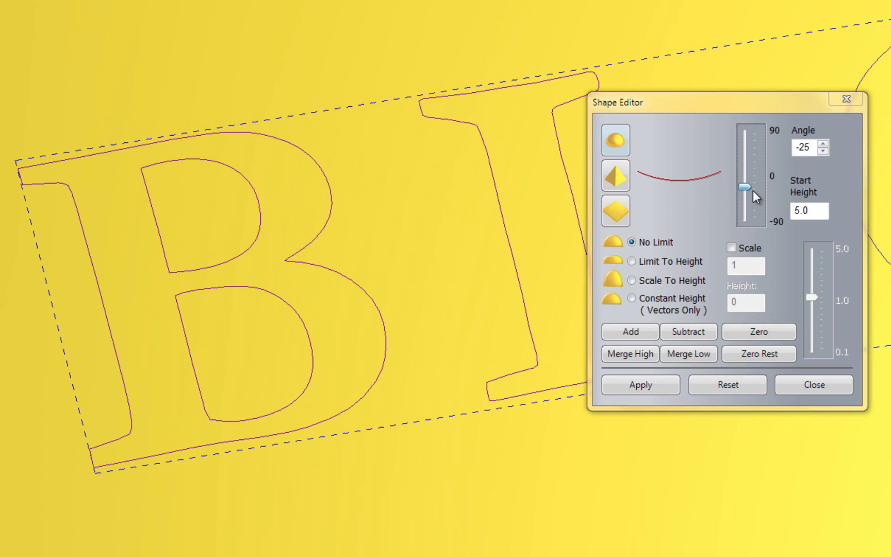
left_click(644, 333)
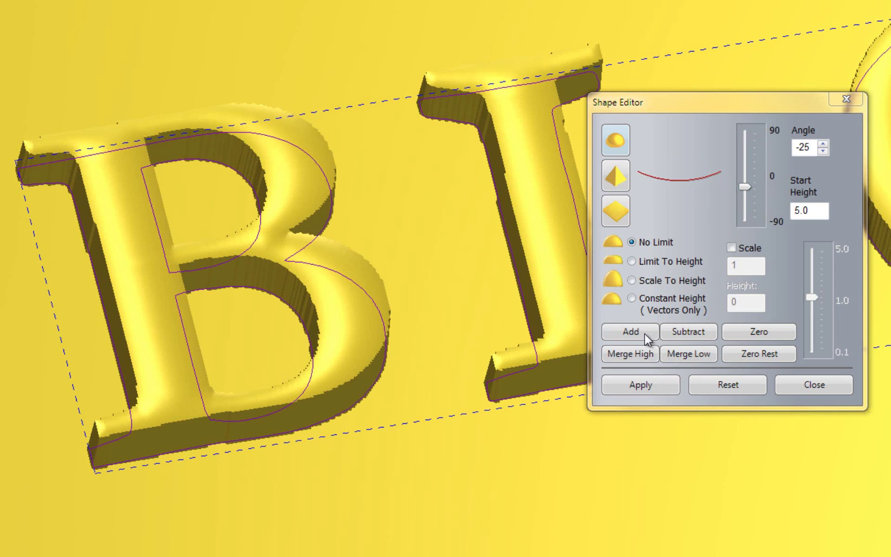
left_click_drag(327, 365, 286, 386)
scroll(286, 384, "down", 2)
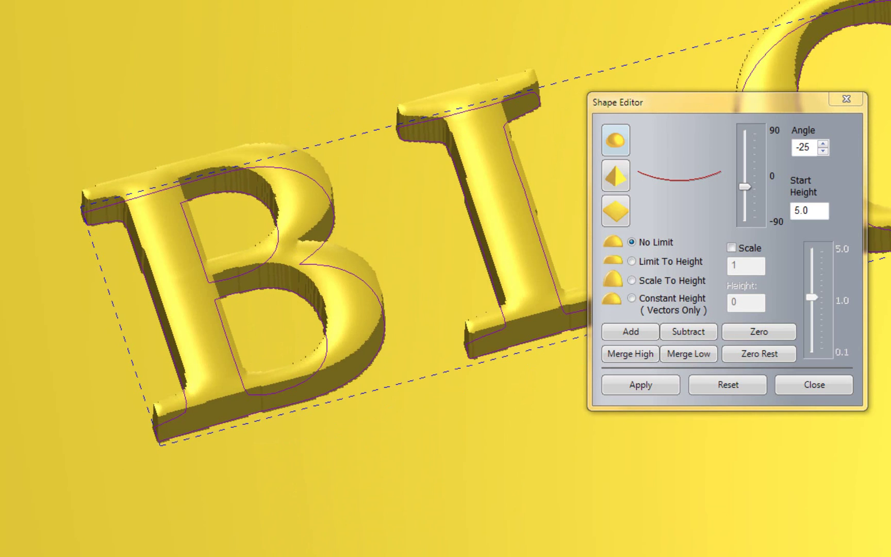
Raise 90° dome letters, undo, then subtract them as recesses into the plate.
left_click(759, 331)
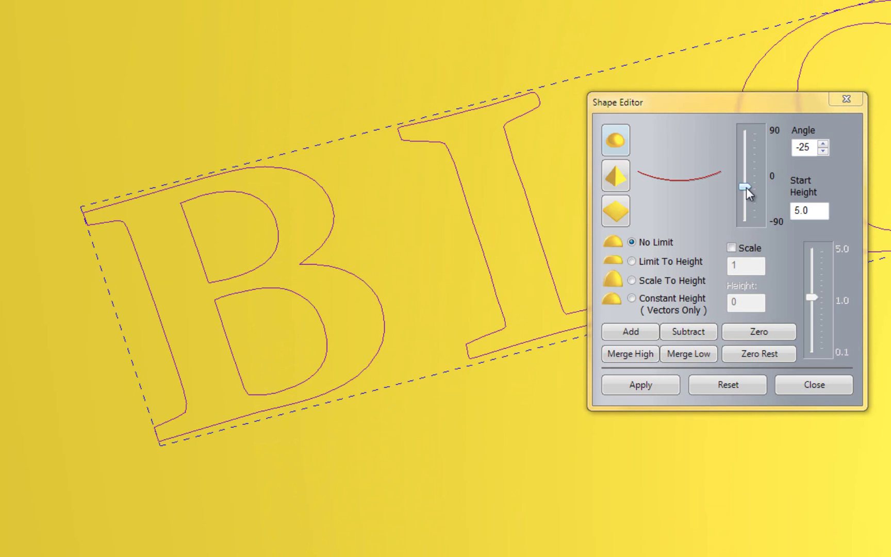
left_click_drag(746, 187, 736, 131)
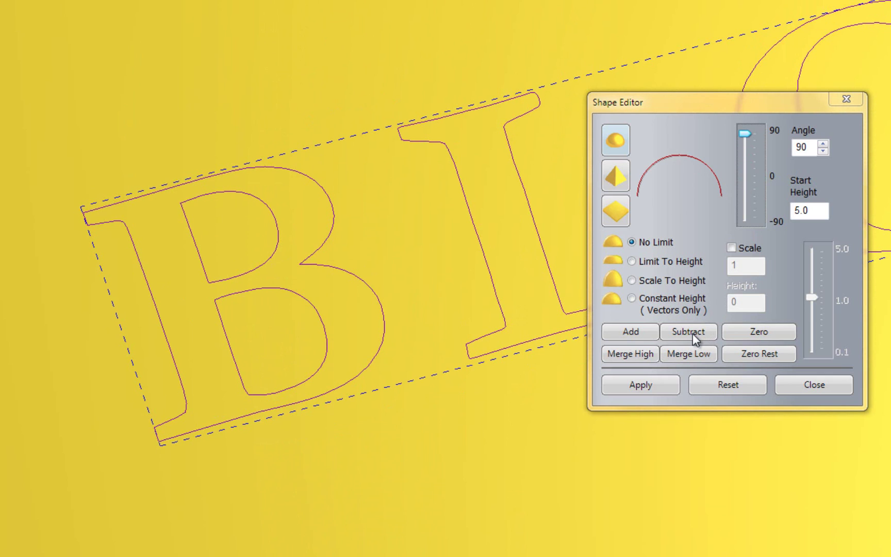
left_click(620, 330)
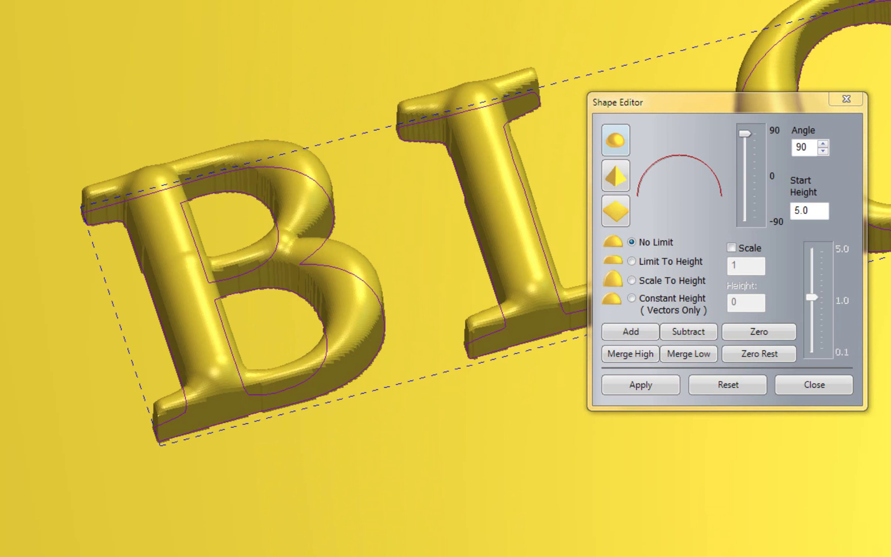
key("ctrl+z")
left_click(696, 335)
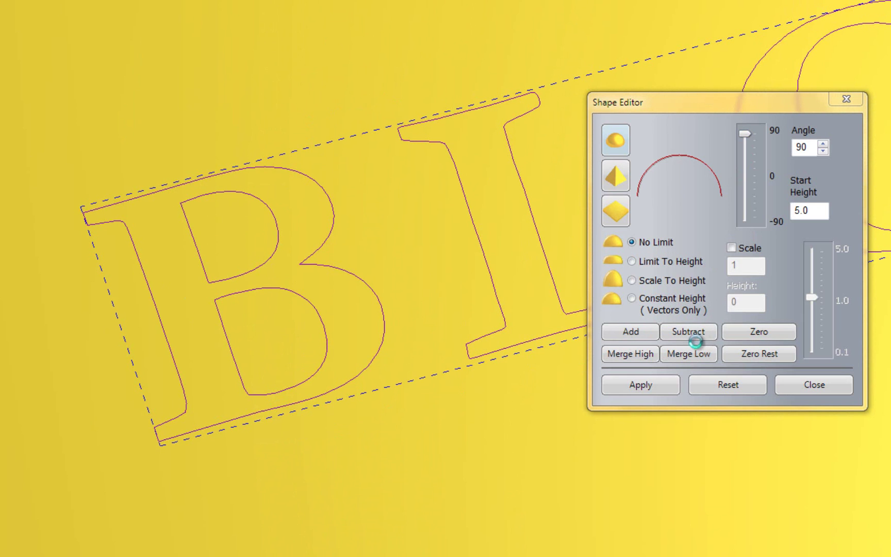
left_click_drag(388, 356, 355, 333)
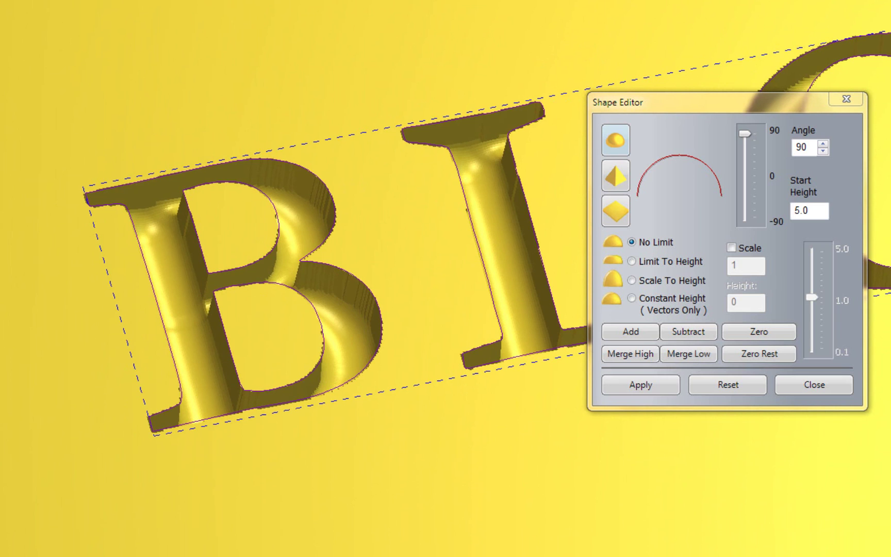
Reset and re-raise the letters with a 15° angle and 0.5 start height.
left_click(720, 392)
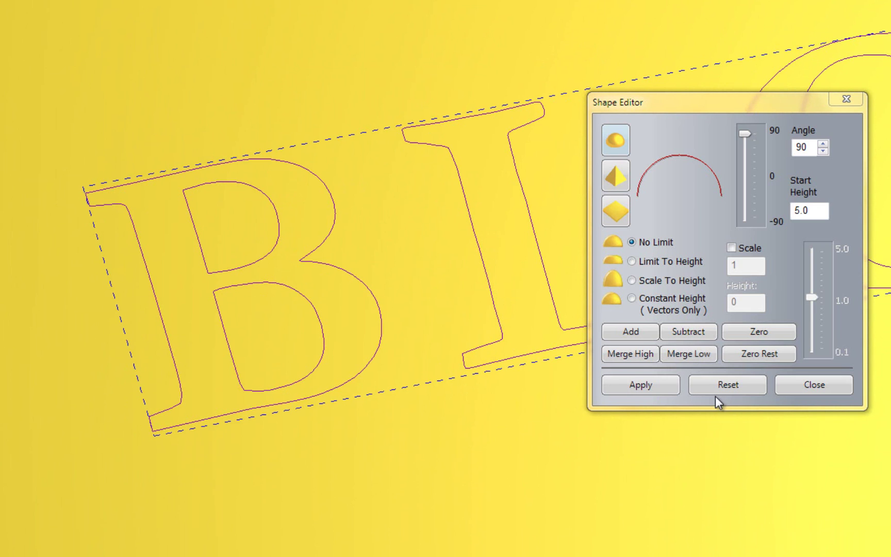
left_click(752, 194)
left_click(751, 195)
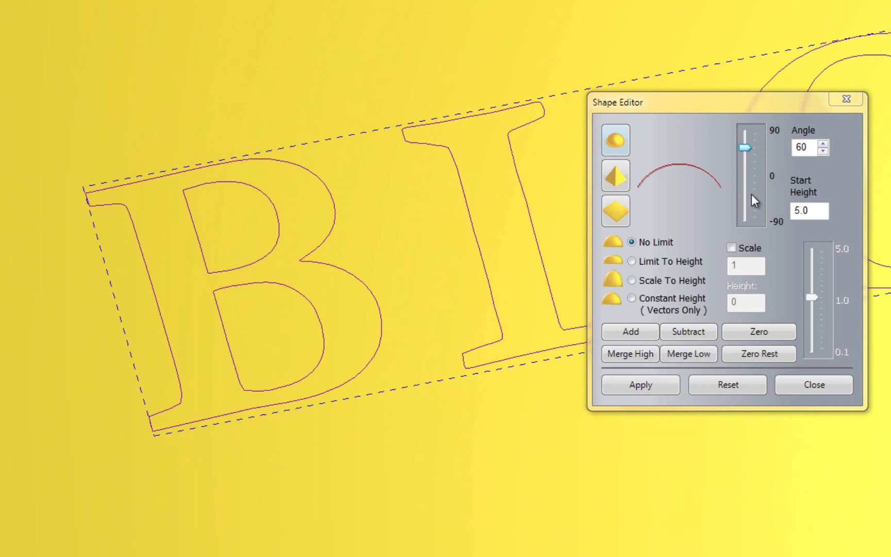
left_click(752, 195)
left_click(752, 195)
left_click(752, 194)
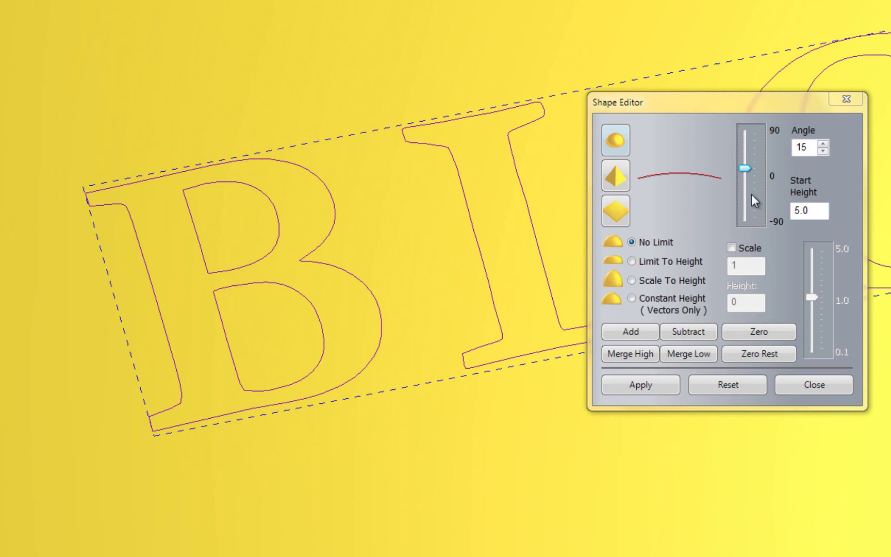
double_click(816, 209)
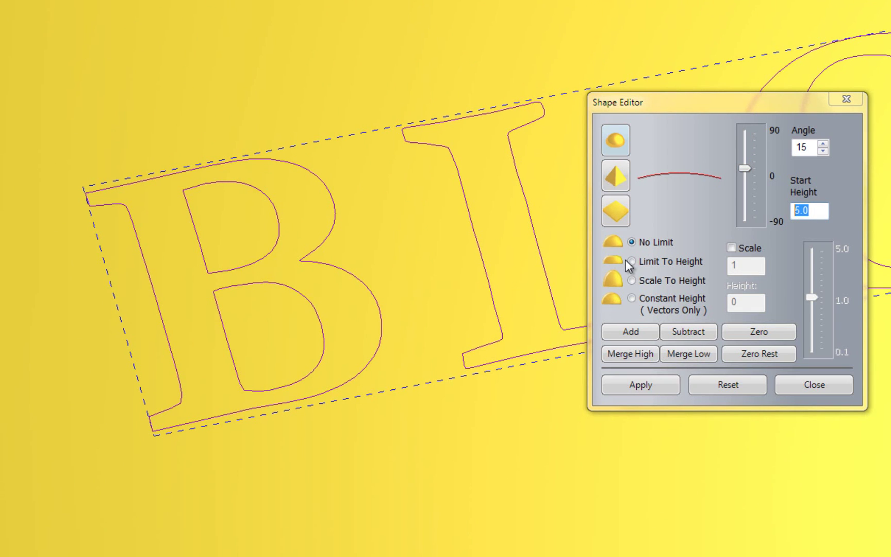
type("0.5")
left_click(633, 331)
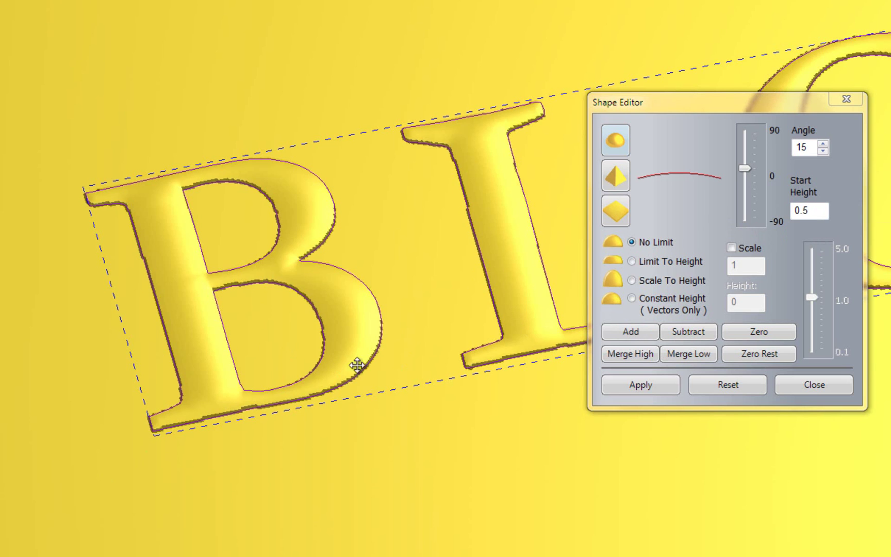
Orbit and zoom around the model to inspect the shallow domed lettering.
left_click_drag(436, 359, 485, 194)
scroll(231, 298, "up", 5)
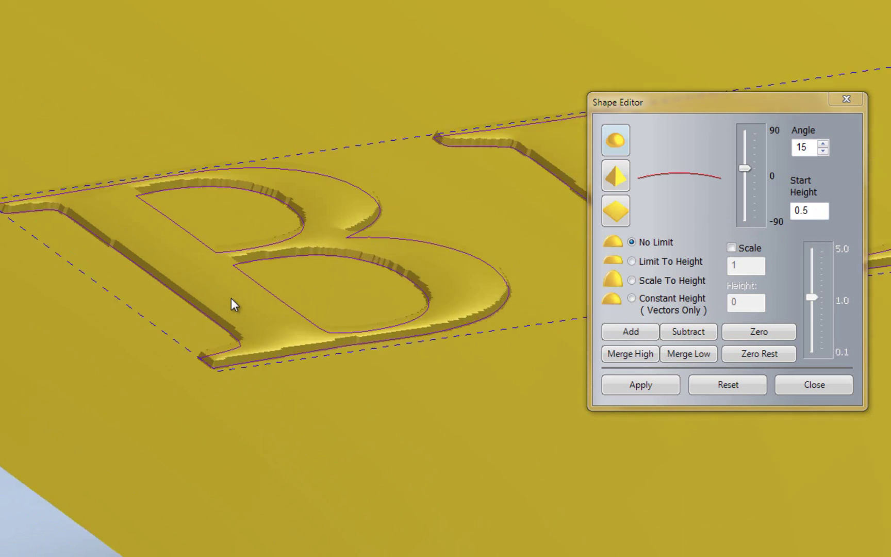
scroll(272, 304, "down", 5)
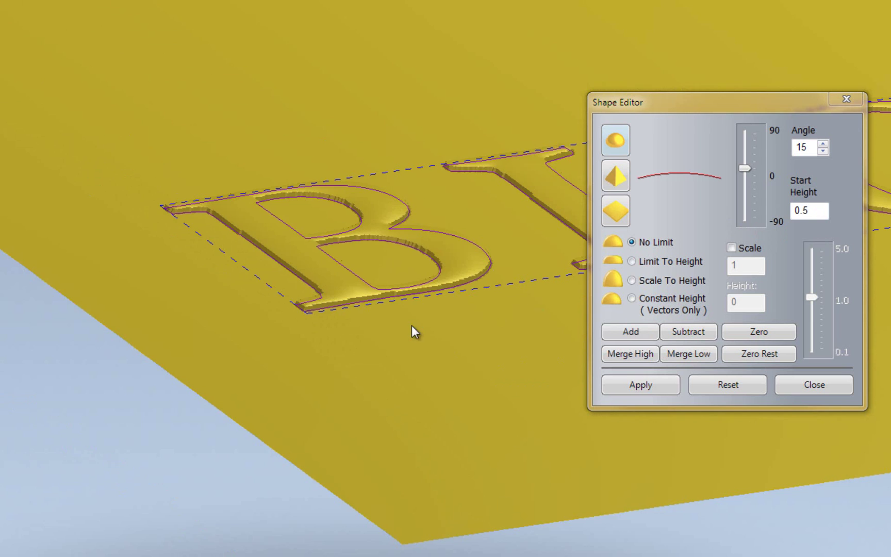
scroll(412, 325, "up", 2)
left_click_drag(530, 342, 543, 294)
scroll(466, 418, "up", 3)
left_click_drag(466, 419, 842, 433)
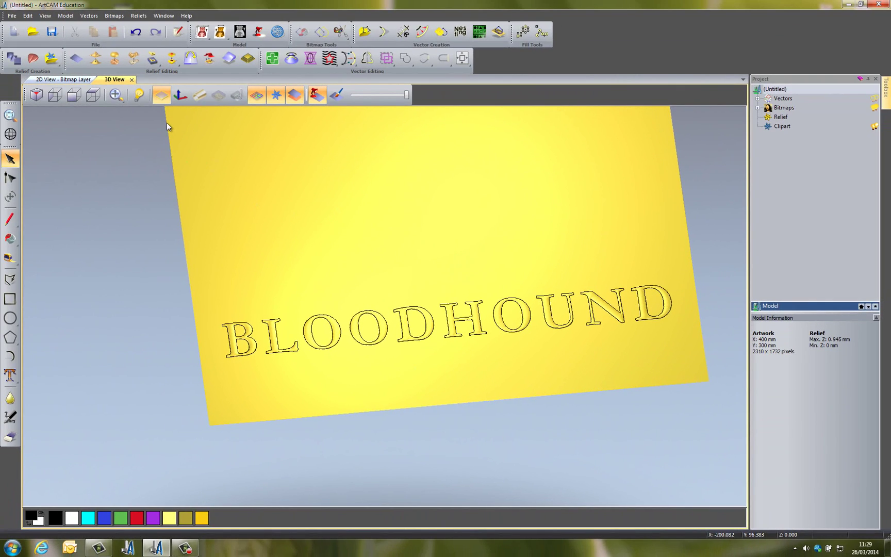
In top view, draw a thin bar across BLOODHOUND and copy it higher up.
left_click(93, 95)
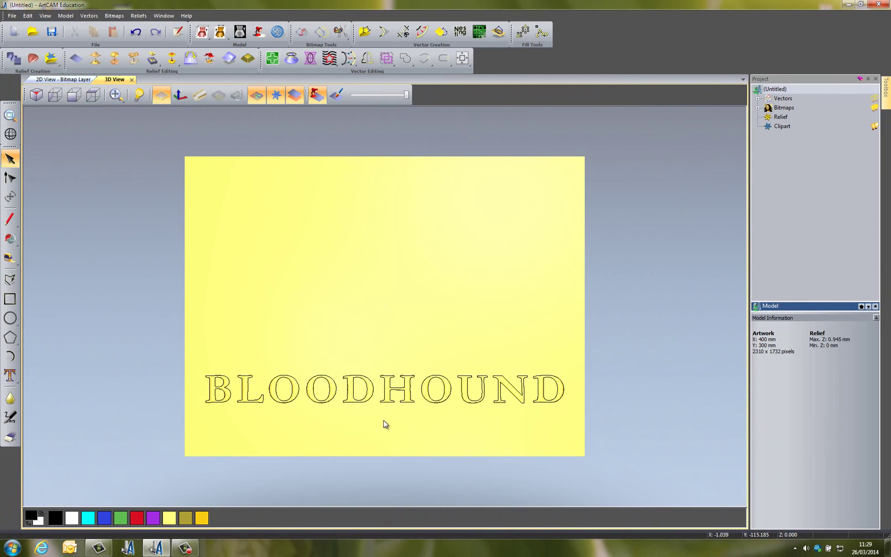
scroll(384, 425, "up", 3)
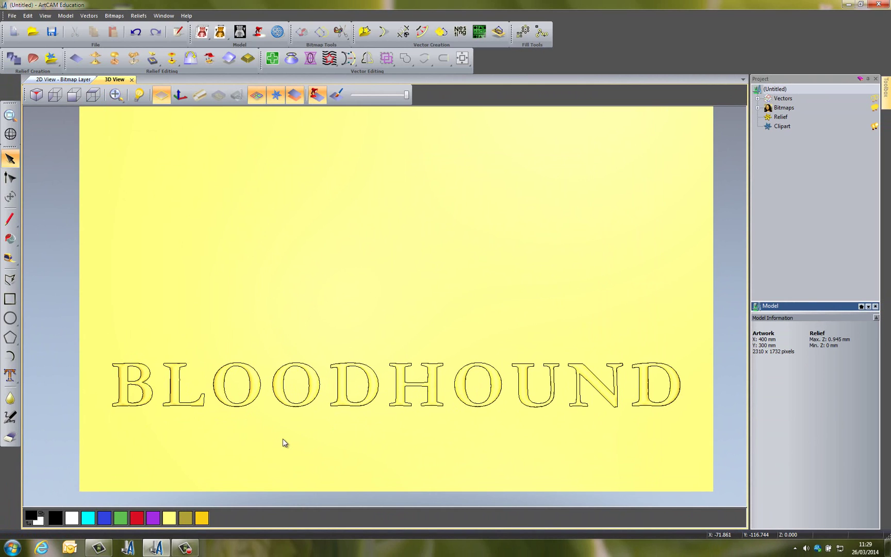
left_click(9, 299)
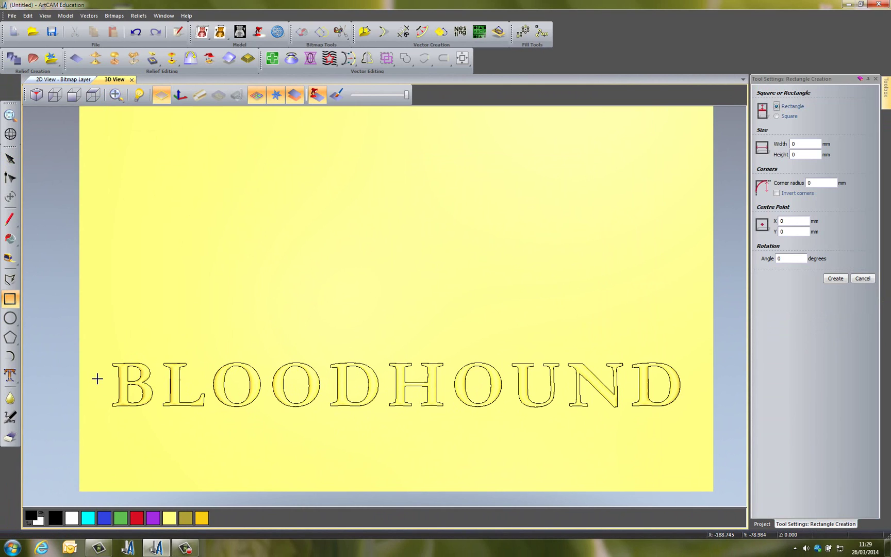
left_click_drag(97, 378, 697, 391)
key("Escape")
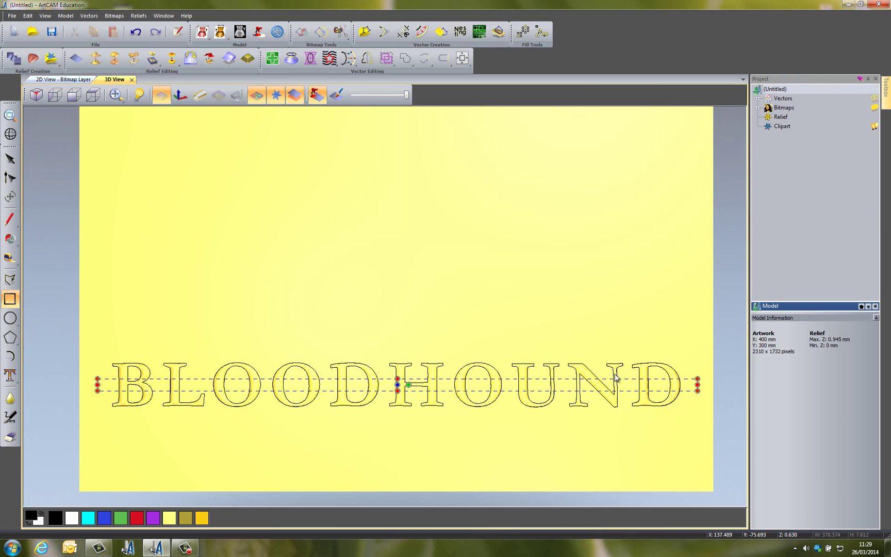
key("Escape")
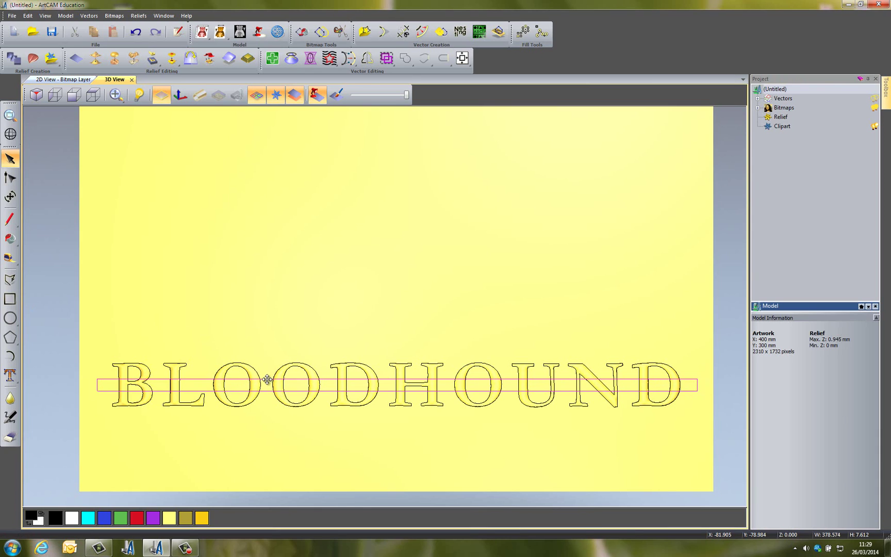
left_click_drag(283, 380, 276, 224)
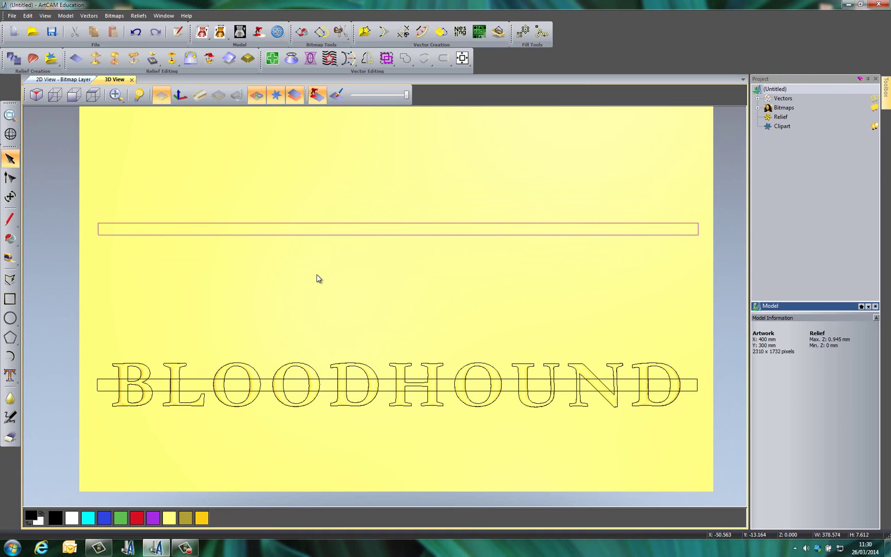
Rotate the thin rectangle 90° anticlockwise into a vertical strip with Transform.
key("t")
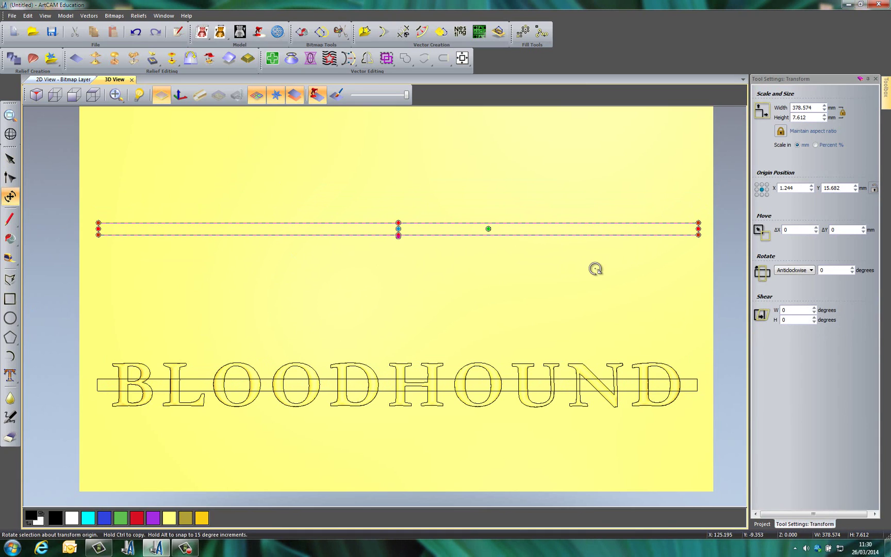
left_click(615, 269)
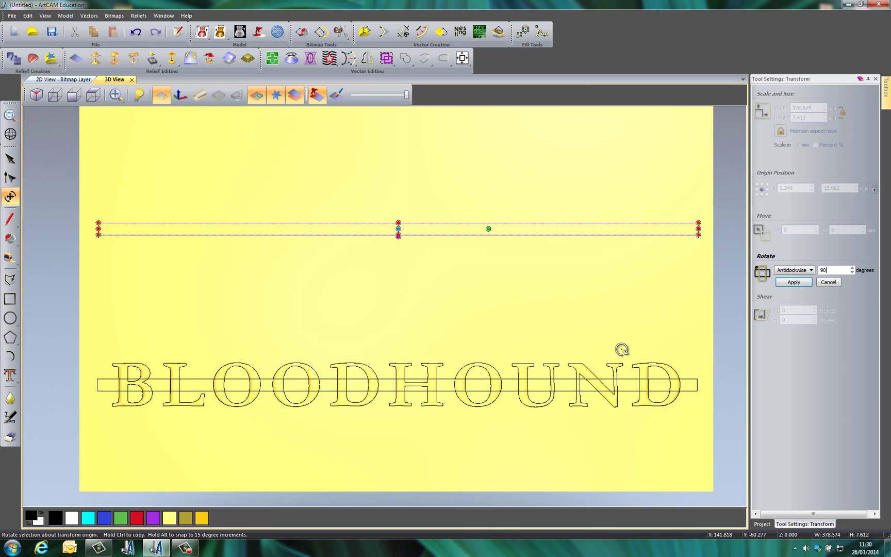
left_click(794, 282)
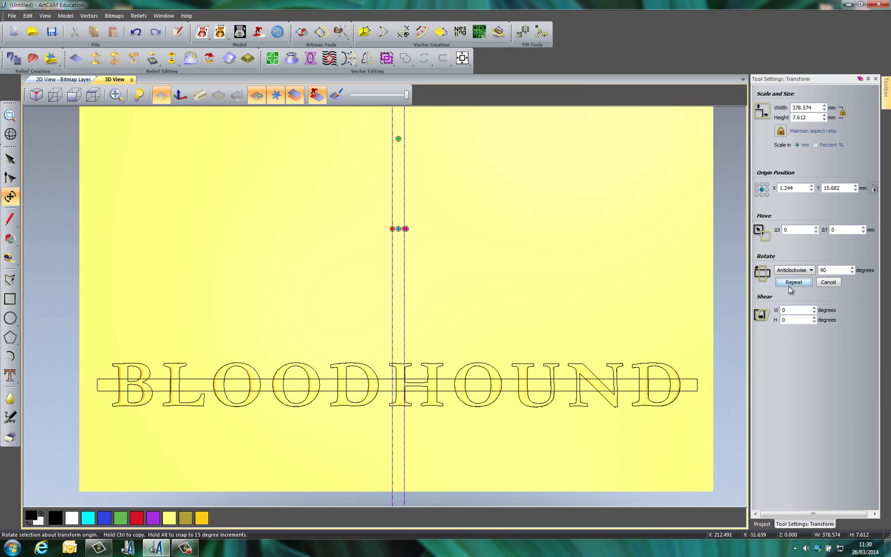
right_click(671, 334)
left_click(560, 306)
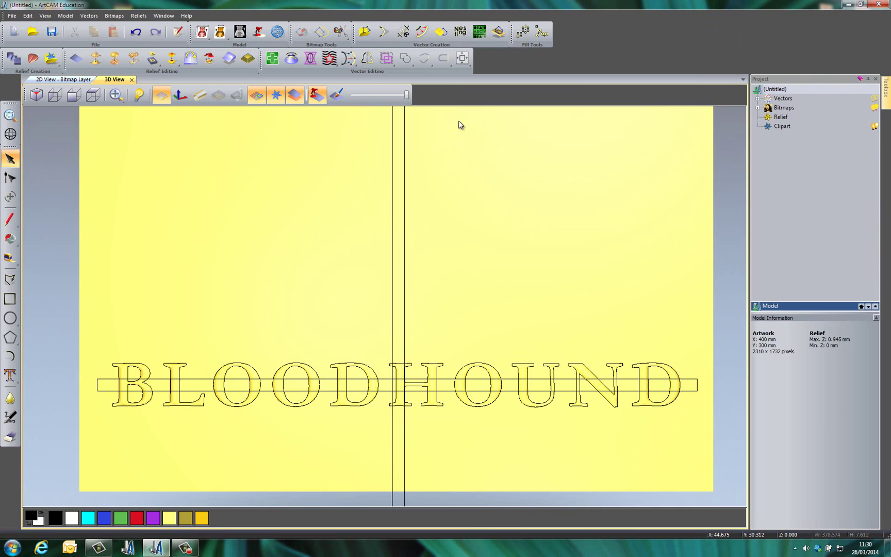
Centre the vertical strip on the page so it crosses the H of BLOODHOUND.
left_click(392, 149)
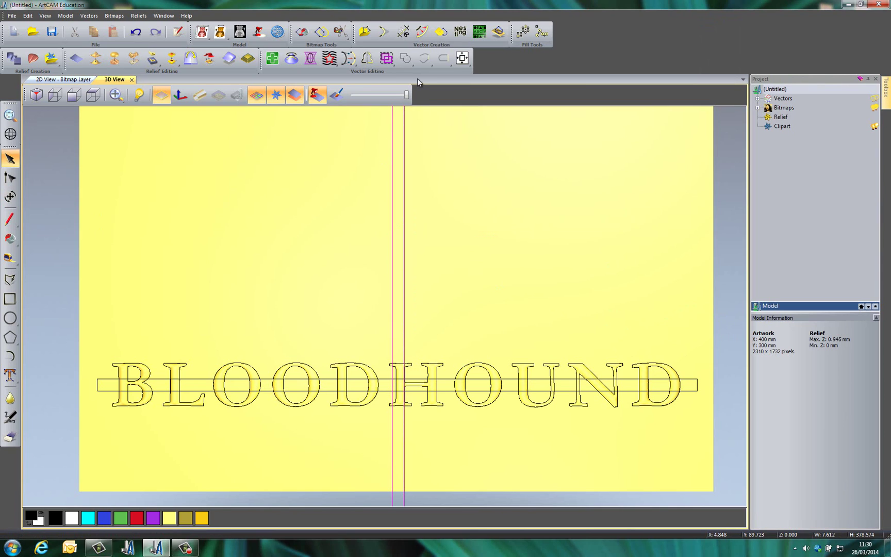
left_click(462, 57)
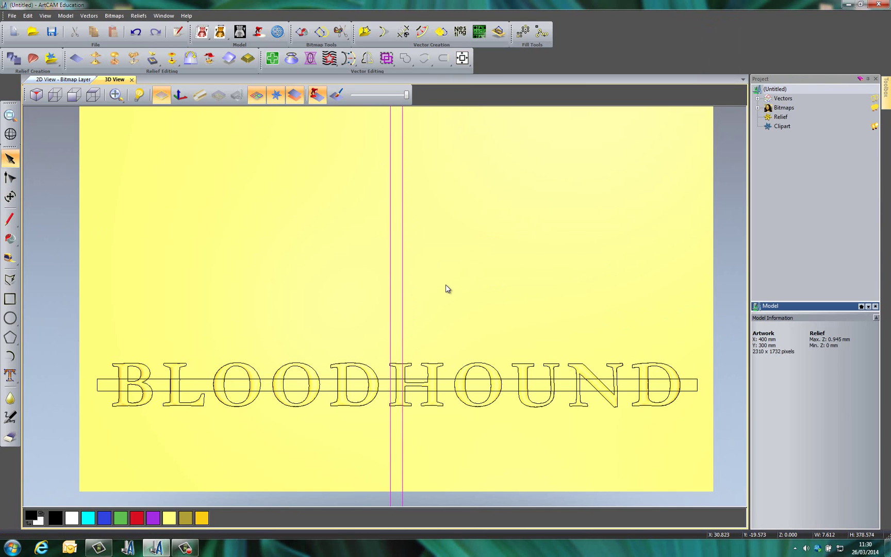
left_click(447, 288)
scroll(419, 320, "down", 2)
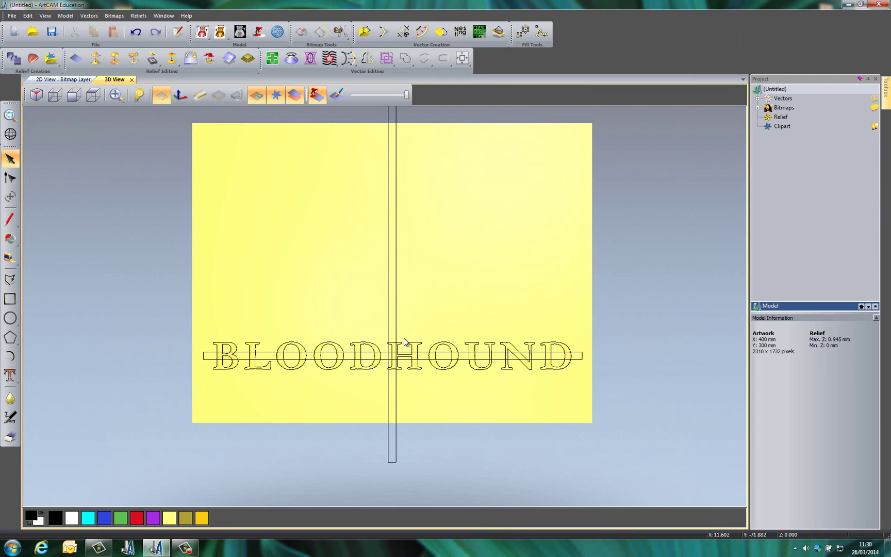
Draw a short horizontal polyline across the strip just below the lettering.
scroll(401, 358, "up", 3)
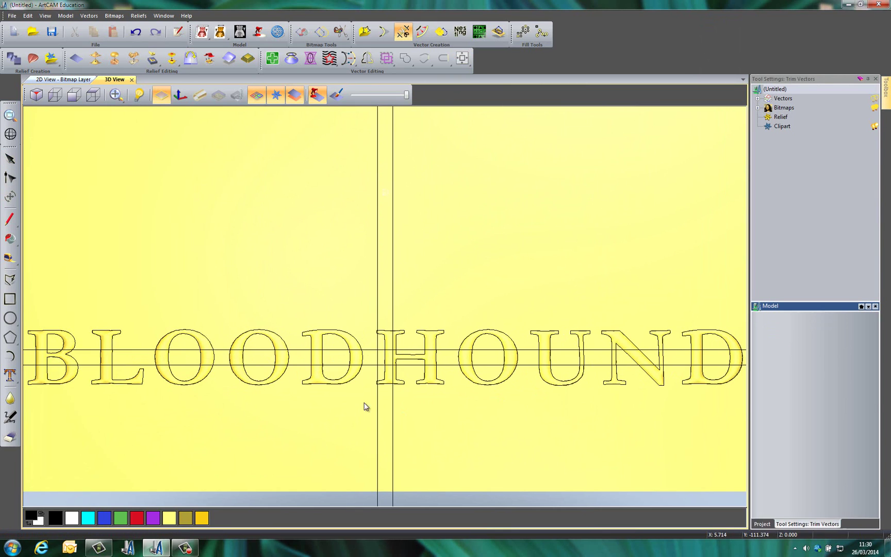
left_click(9, 281)
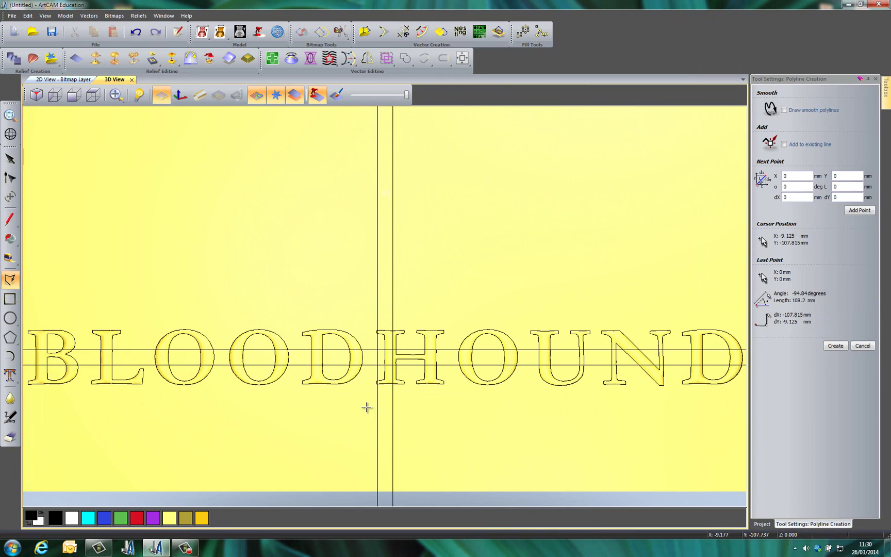
left_click(366, 408)
left_click(412, 407)
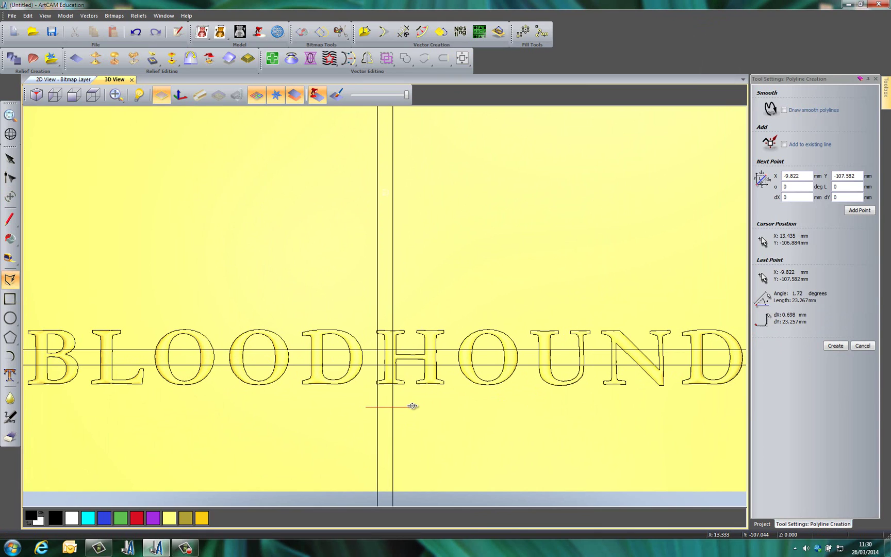
key("Escape")
Trim away the strip below the new line and the line's overhanging ends.
left_click(403, 32)
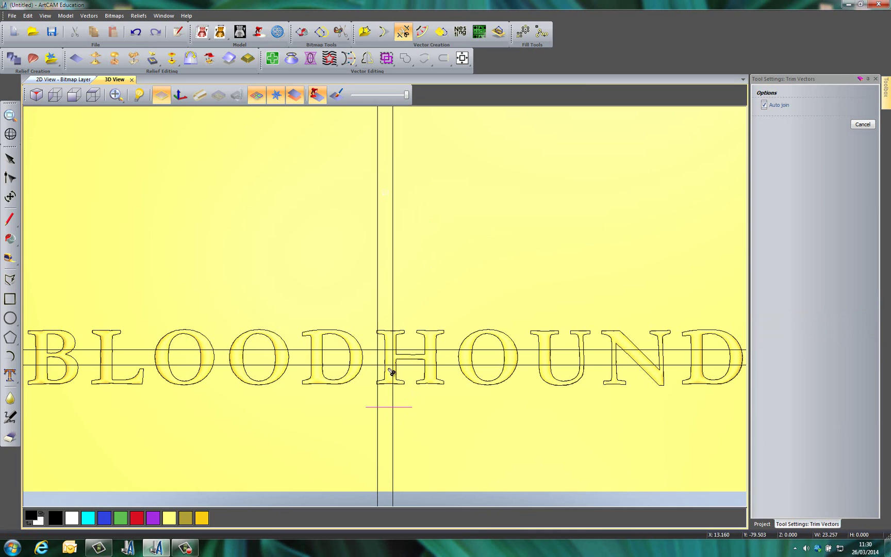
left_click(393, 424)
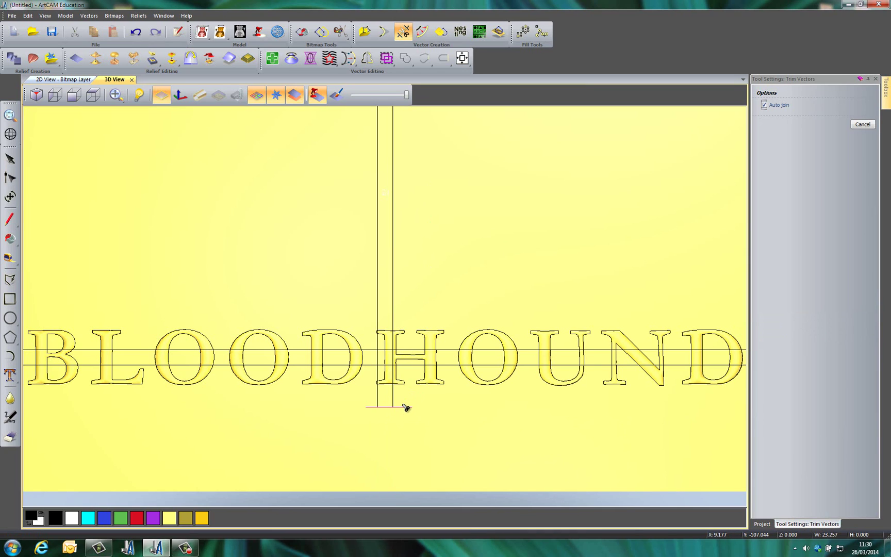
left_click(404, 407)
left_click(372, 407)
key("Escape")
scroll(391, 401, "up", 3)
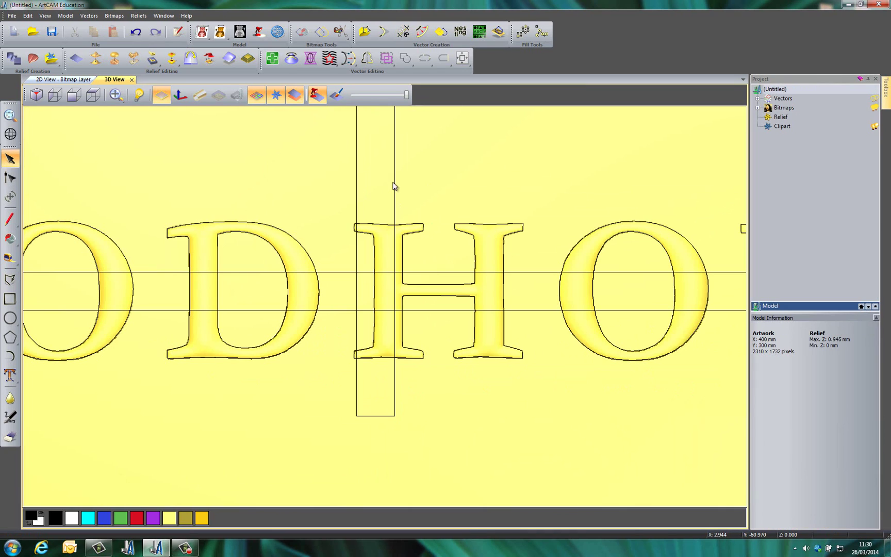
left_click(395, 185)
left_click(447, 168)
scroll(367, 234, "down", 5)
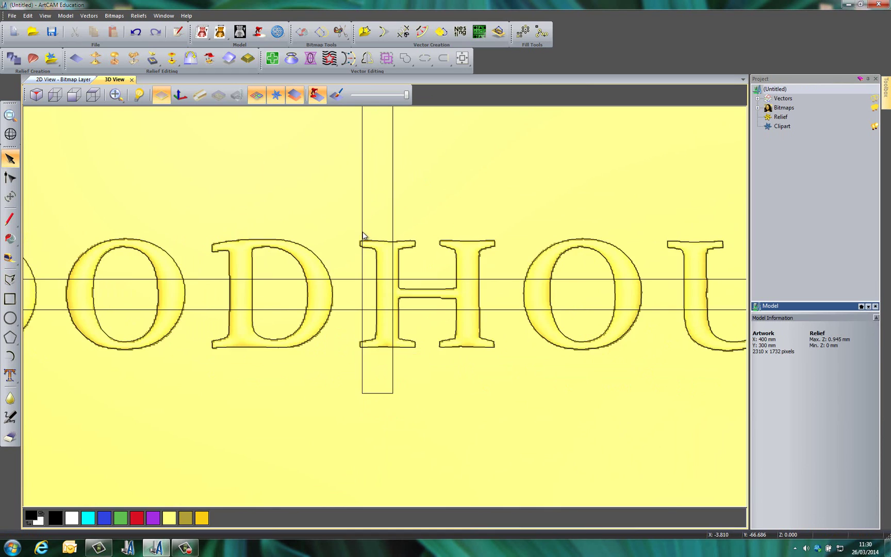
middle_click_drag(422, 232, 419, 323)
scroll(419, 323, "down", 2)
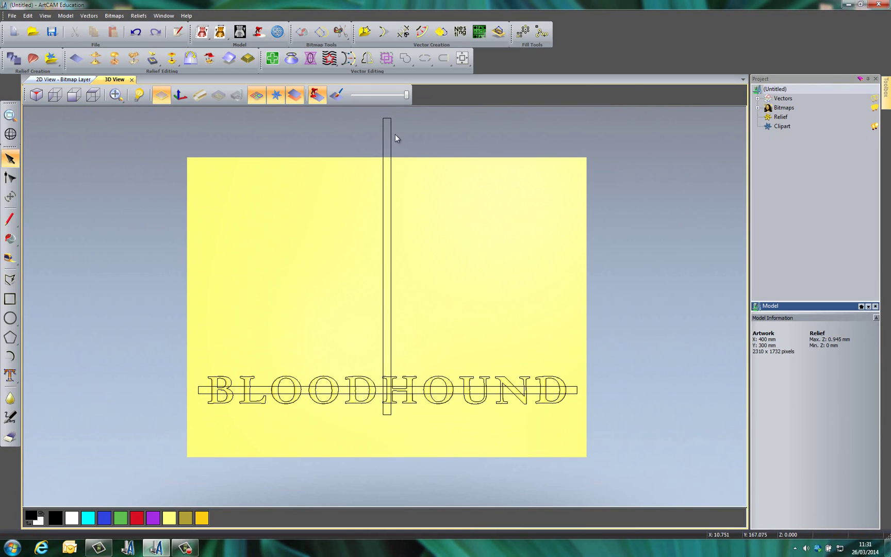
Drag the strip's two top nodes down so it ends just above BLOODHOUND.
left_click(387, 118)
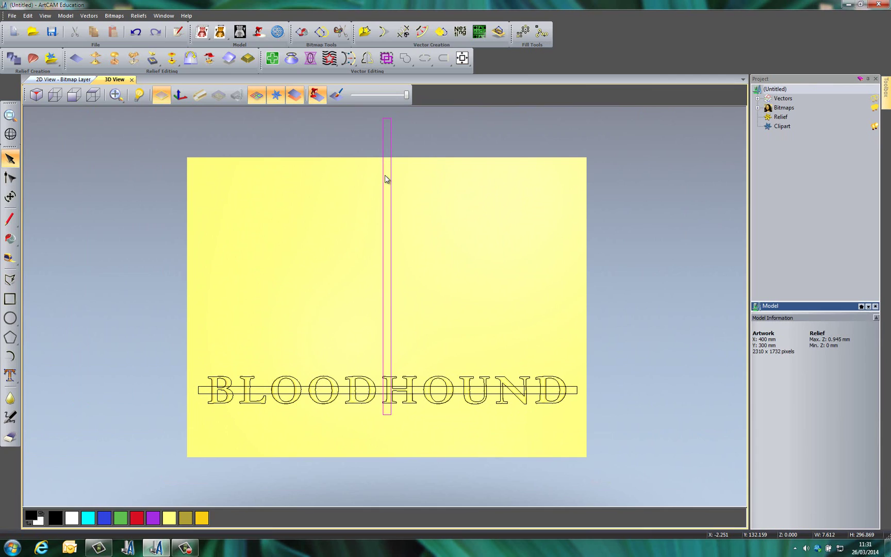
key("n")
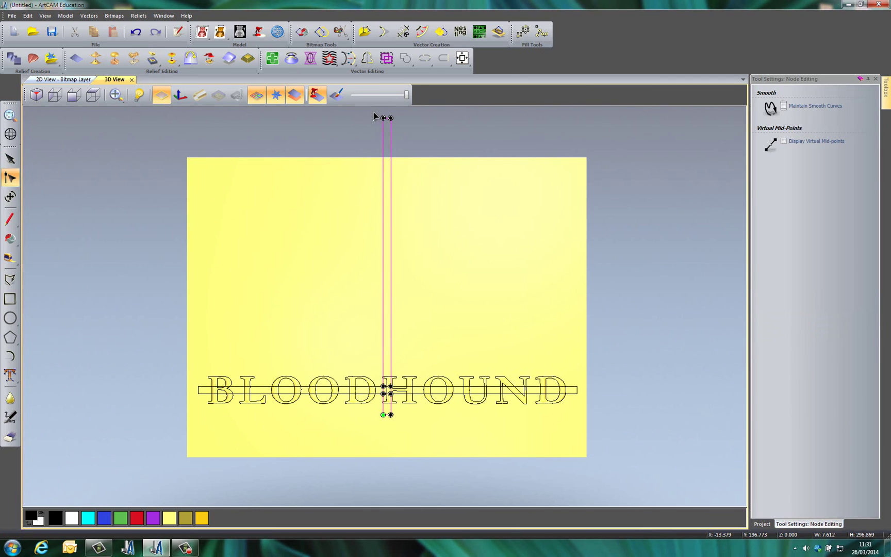
left_click_drag(374, 112, 393, 183)
left_click_drag(392, 266, 393, 309)
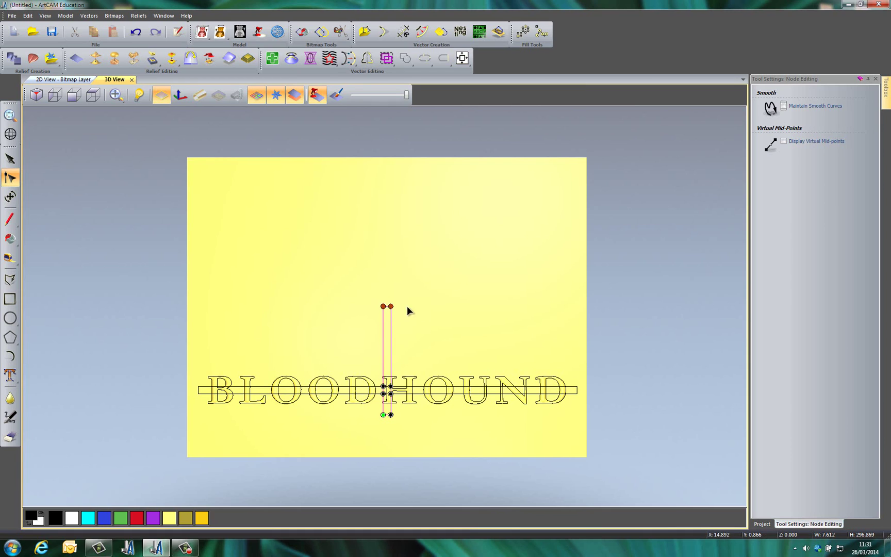
left_click(420, 312)
key("n")
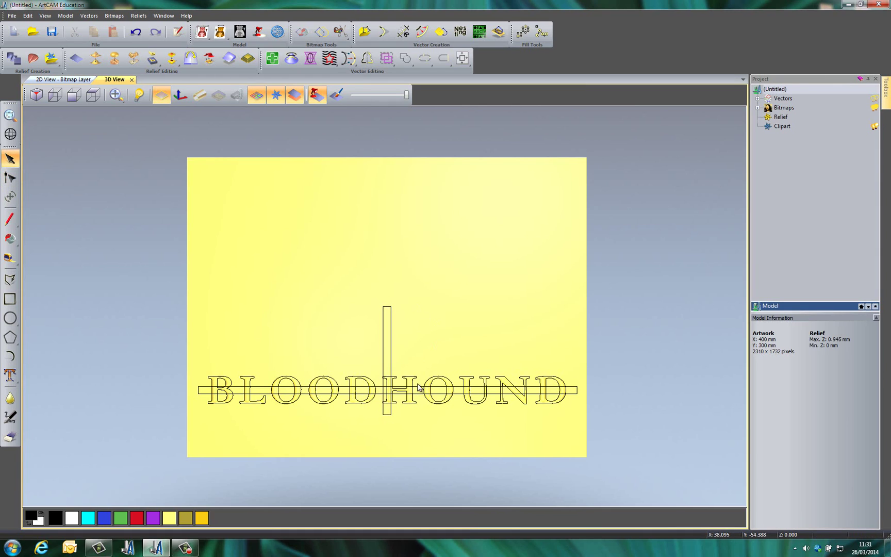
scroll(444, 327, "up", 2)
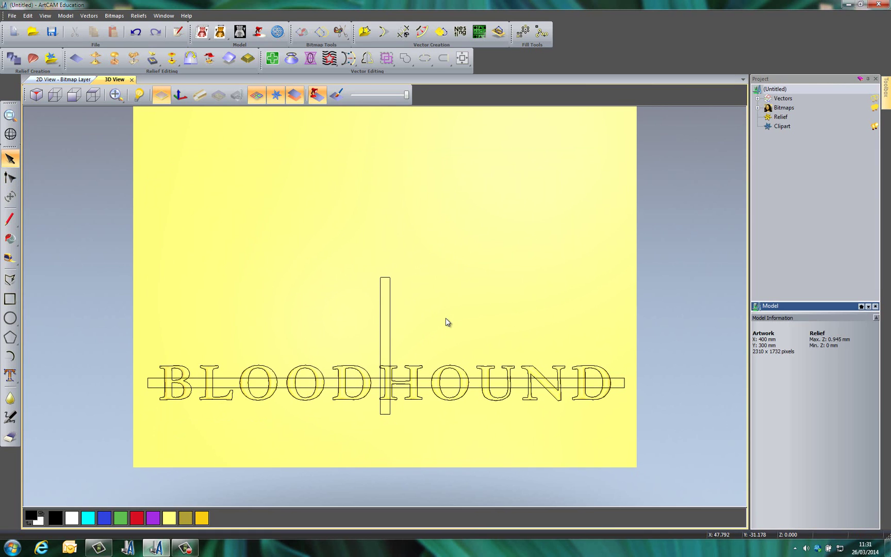
Select the strip and BLOODHOUND text and enter a 0.2 start height in the Shape Editor.
left_click_drag(462, 402, 377, 378)
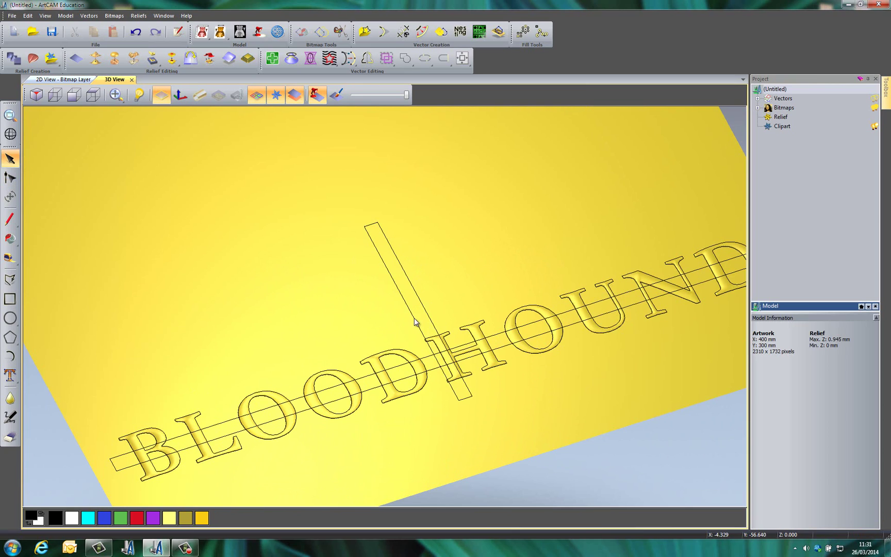
left_click(418, 331)
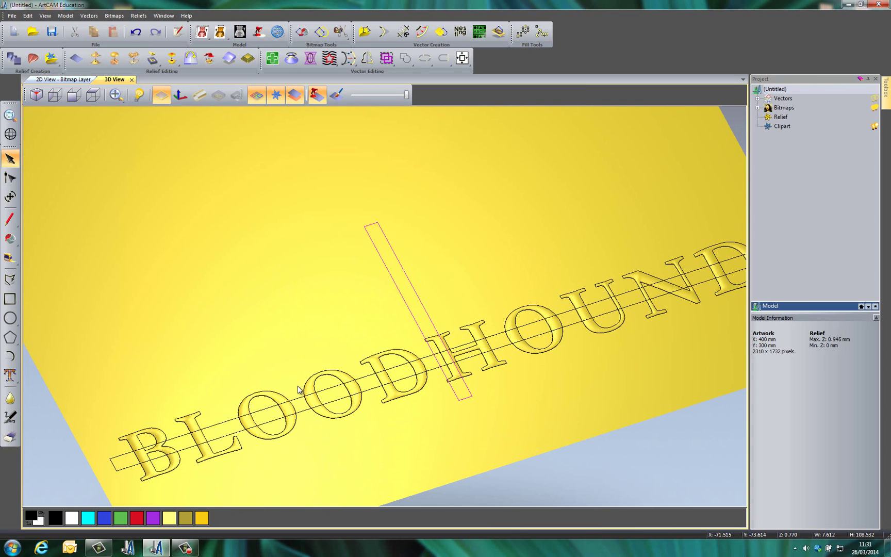
left_click(428, 359, "shift")
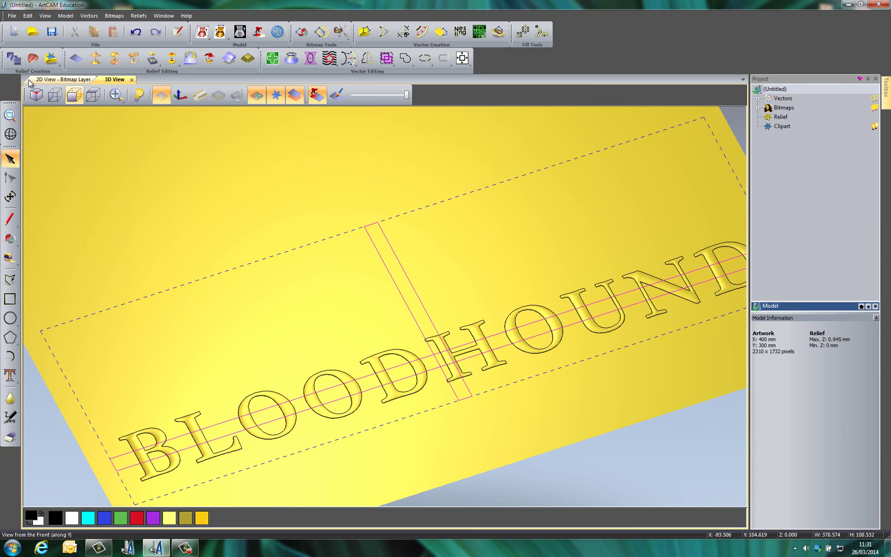
left_click(13, 58)
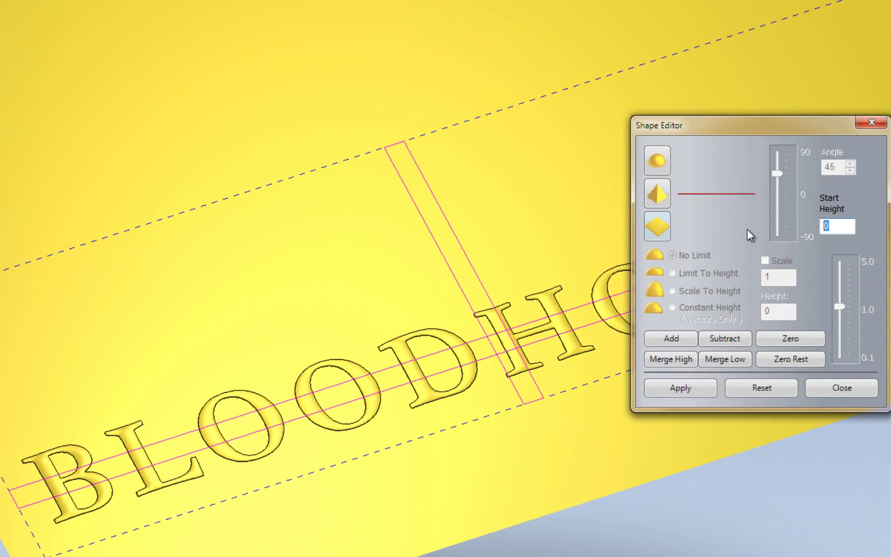
type("0.2")
Inspect the B and L relief from a low angle with vector outlines hidden.
left_click_drag(726, 125, 732, 6)
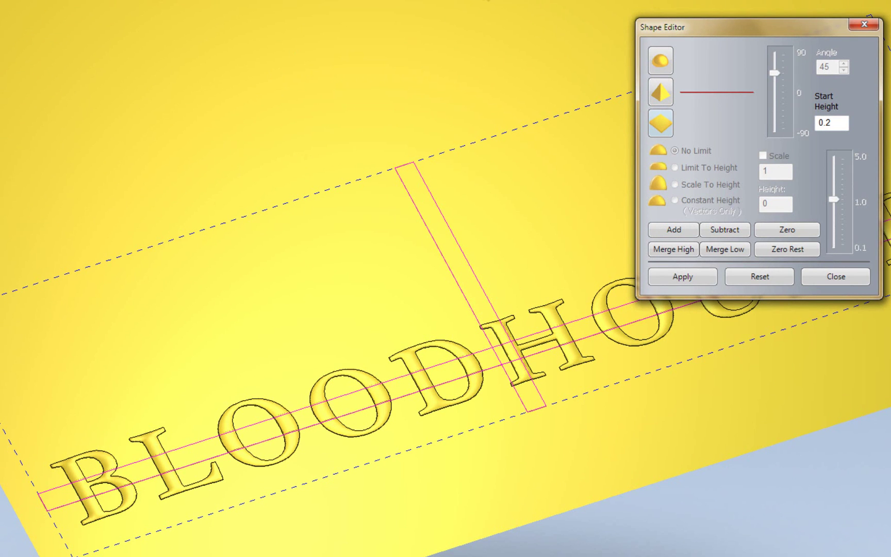
scroll(177, 467, "down", 3)
scroll(229, 410, "up", 5)
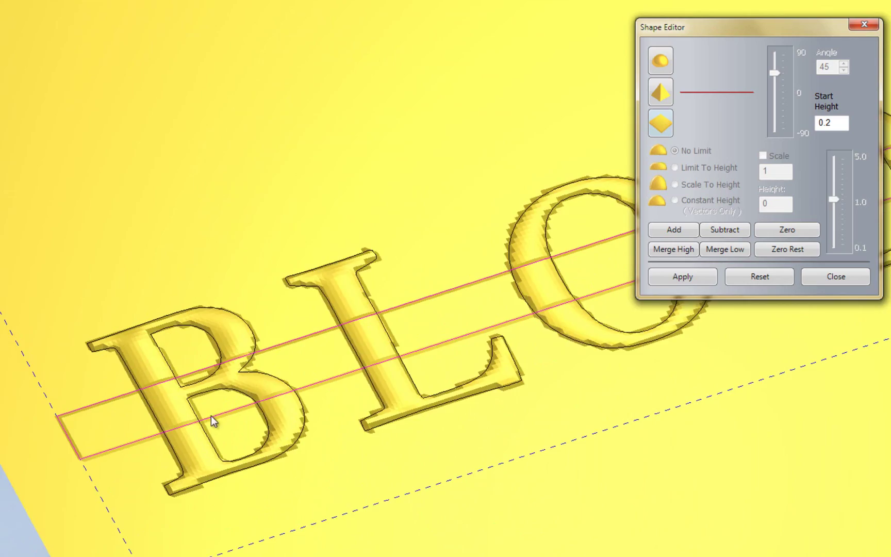
scroll(179, 417, "up", 5)
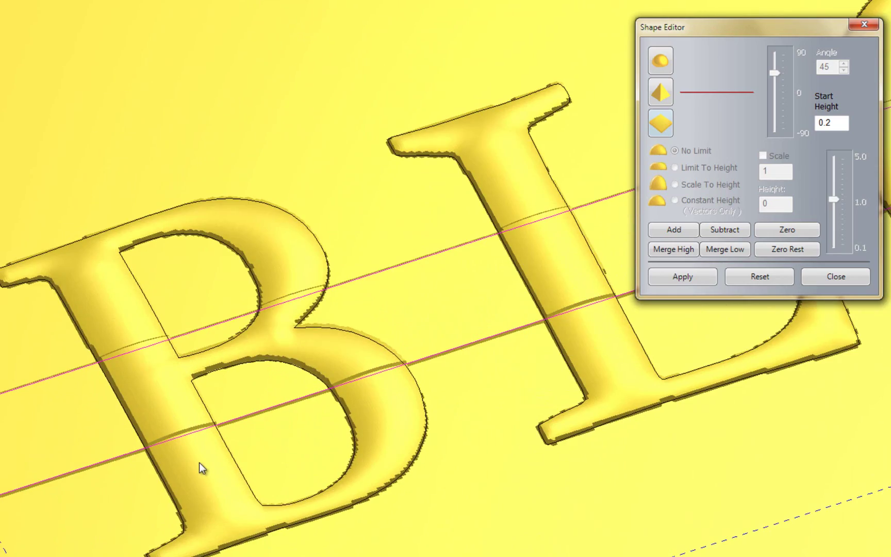
scroll(199, 462, "down", 3)
left_click_drag(320, 440, 265, 434)
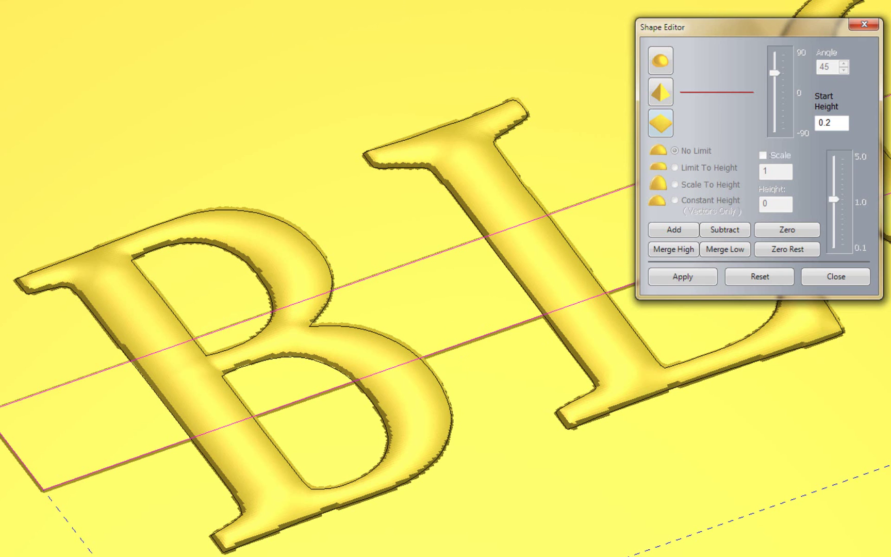
left_click(331, 318)
left_click_drag(330, 318, 316, 440)
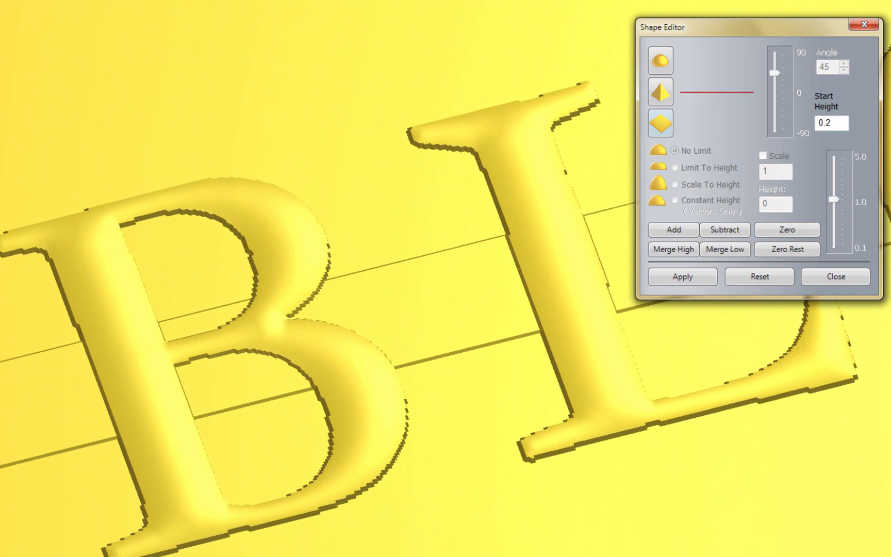
scroll(490, 246, "down", 8)
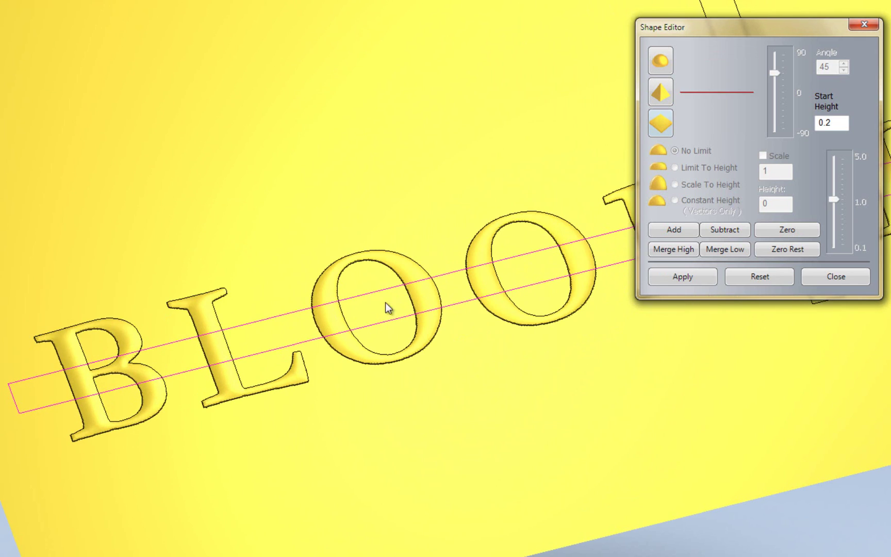
Apply the 0.2 flat plateau to the horizontal bar, undoing a first try and reapplying.
left_click(776, 229)
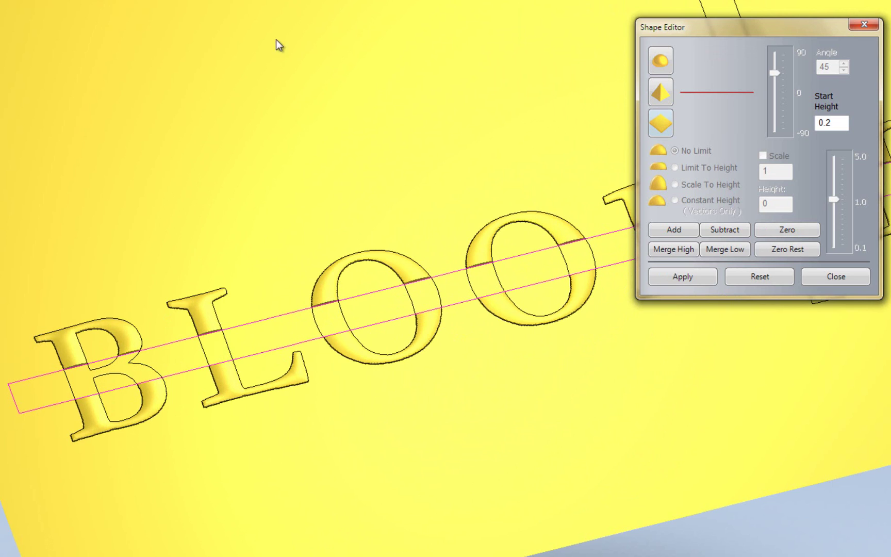
key("Escape")
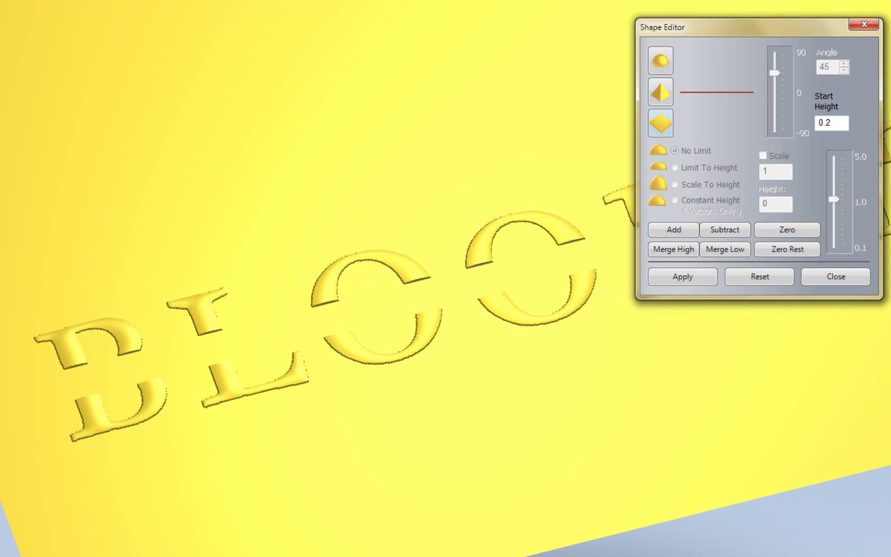
key("ctrl+z")
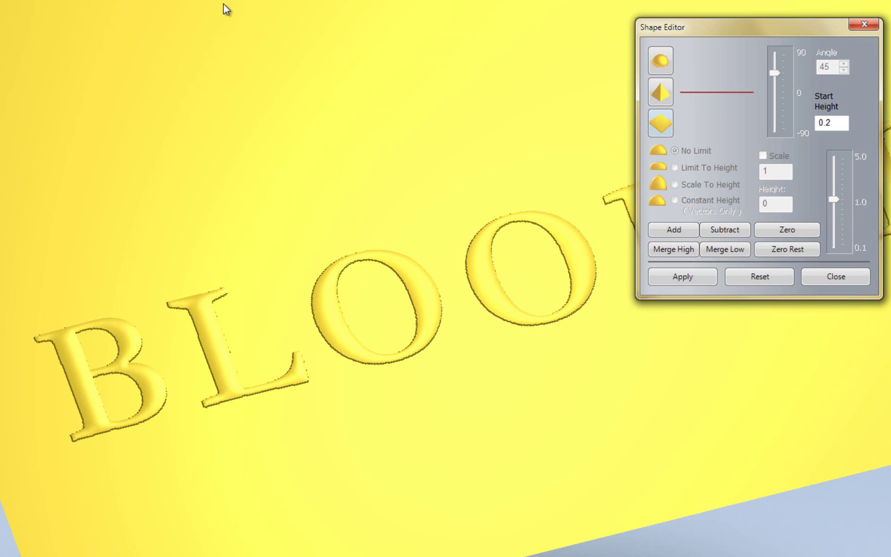
left_click(784, 250)
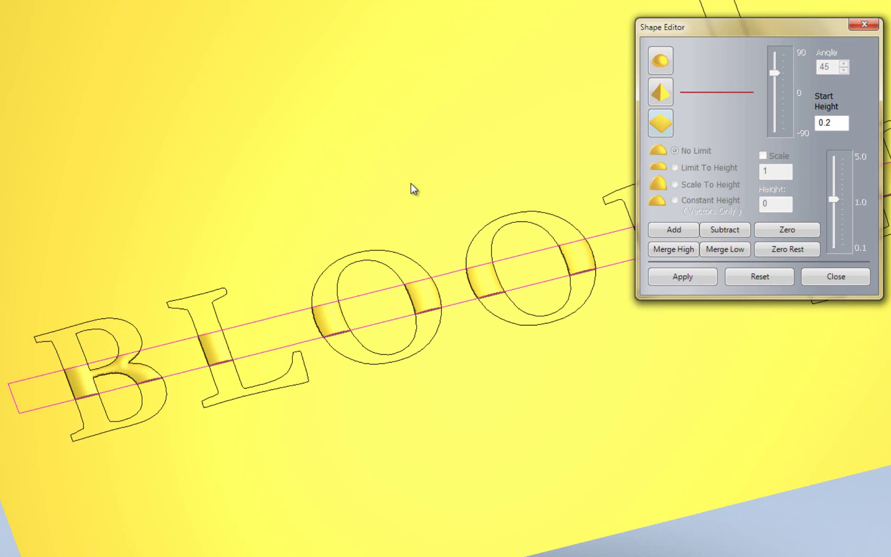
scroll(417, 260, "down", 5)
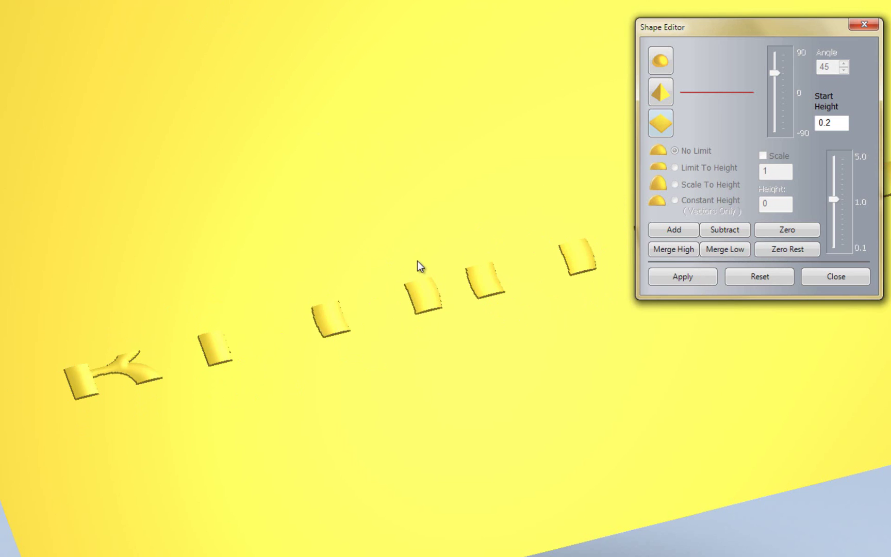
scroll(541, 244, "up", 2)
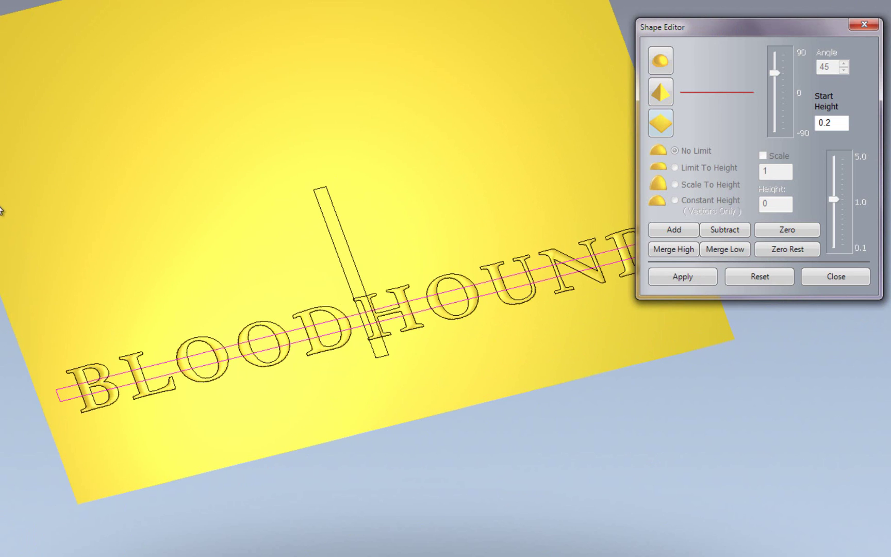
Raise the upright bar with the same plateau, then view the plate from the top, zoomed in.
left_click(333, 244, "shift")
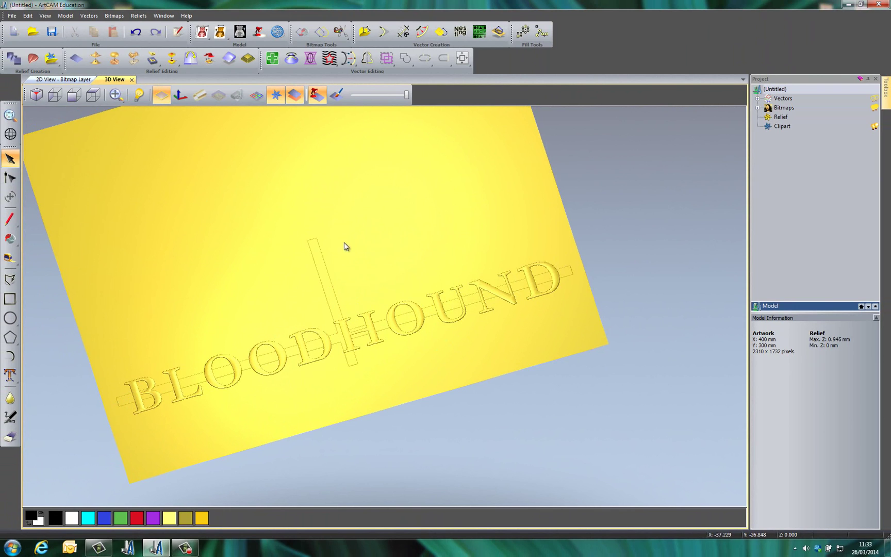
middle_click_drag(390, 249, 499, 269)
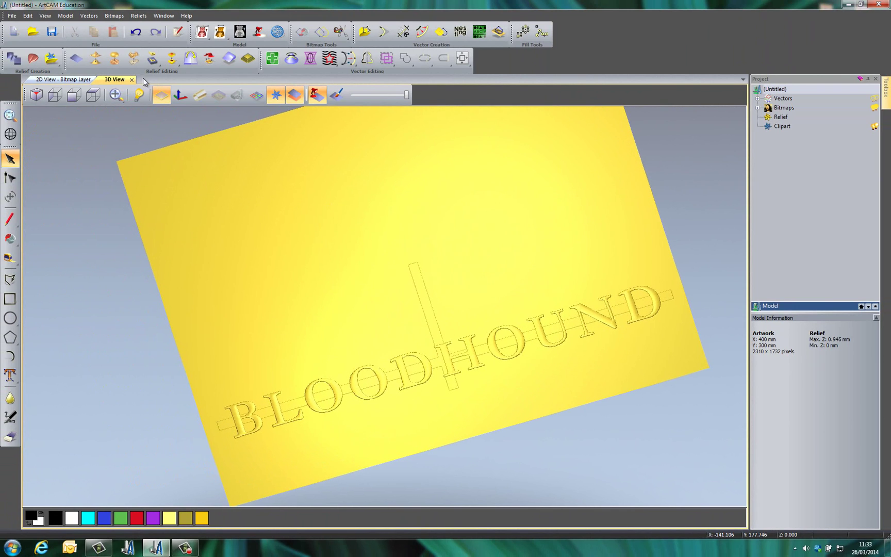
left_click(93, 95)
scroll(394, 356, "up", 1)
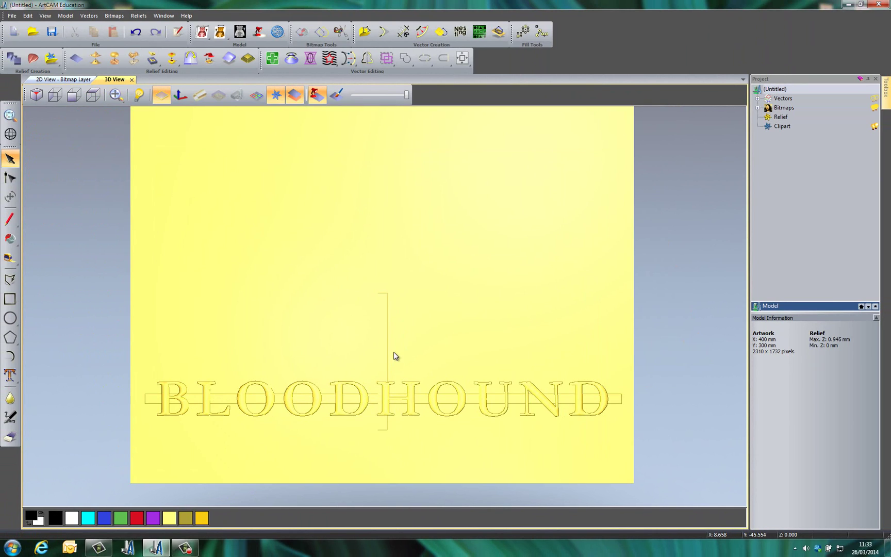
middle_click_drag(430, 308, 430, 313)
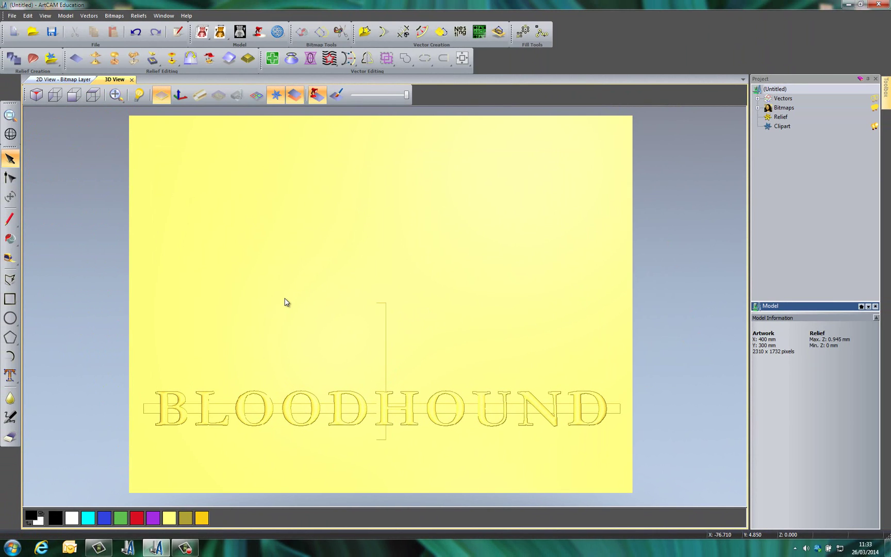
Drag Cog2, Cog4 and Cog6 from the Bloodhound clipart category onto the plate.
left_click(51, 58)
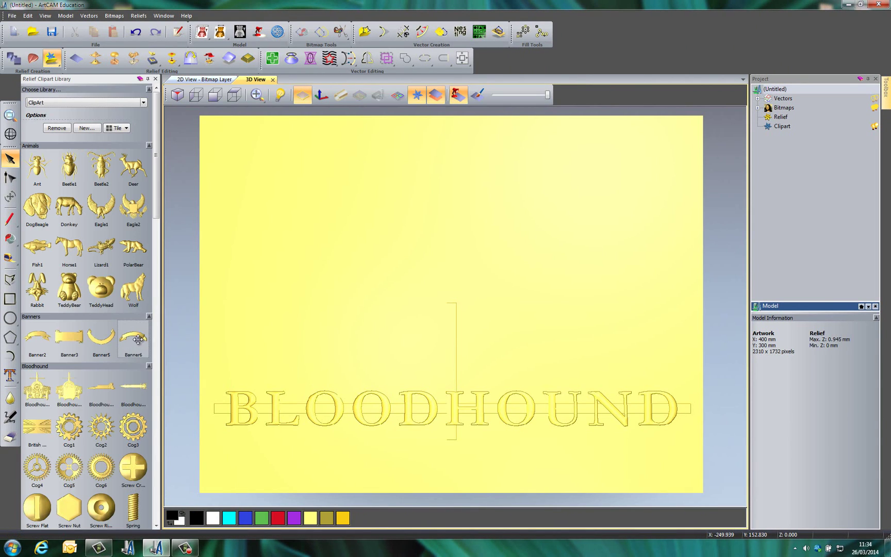
left_click_drag(157, 211, 159, 251)
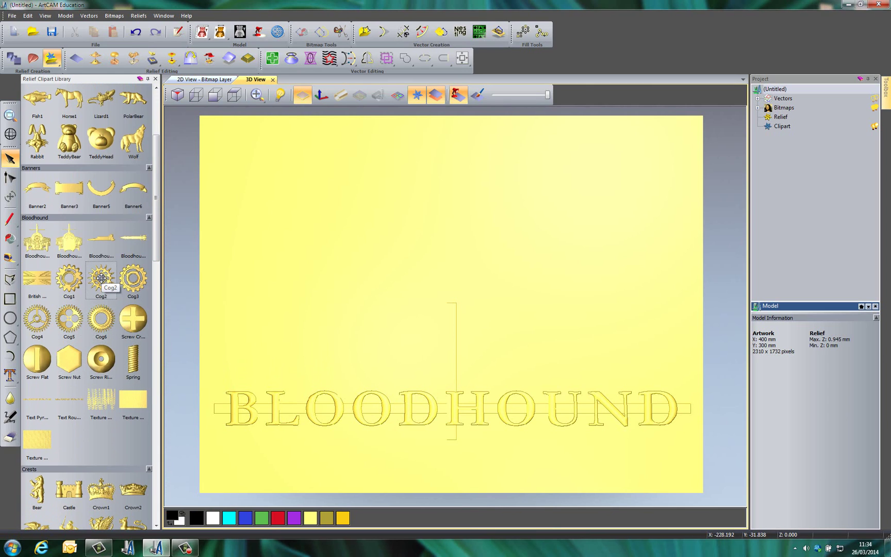
left_click_drag(101, 278, 418, 264)
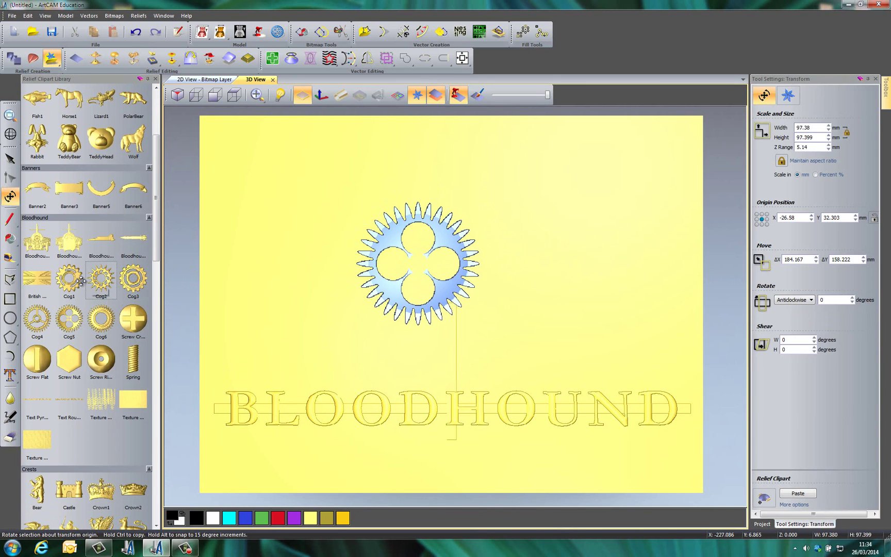
left_click_drag(37, 318, 516, 318)
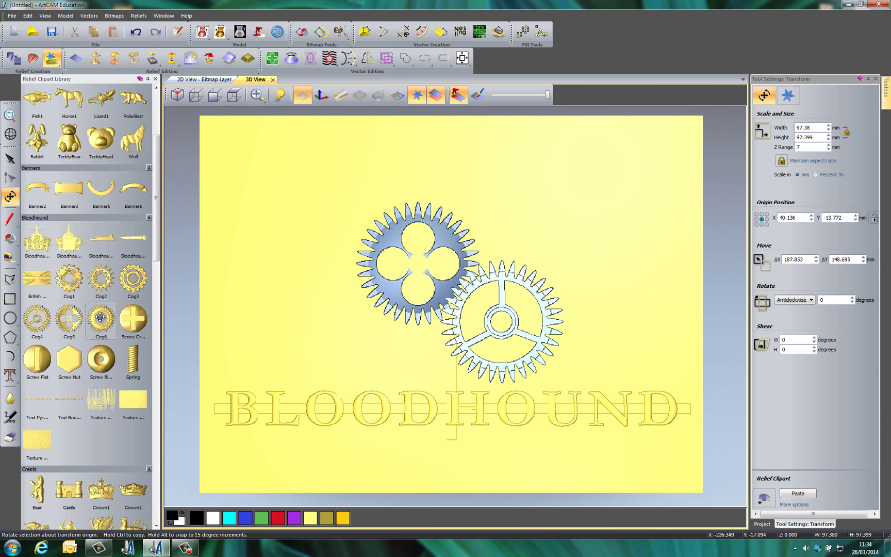
key("Escape")
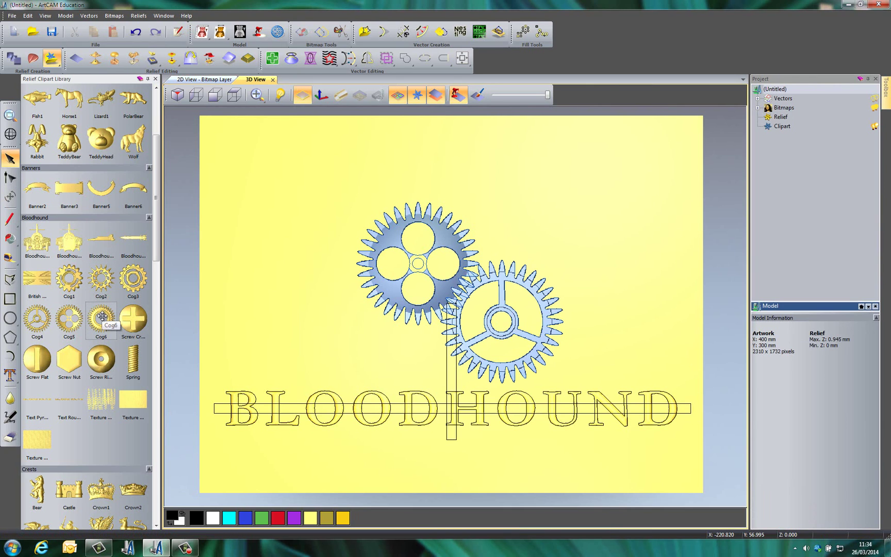
left_click_drag(102, 316, 537, 193)
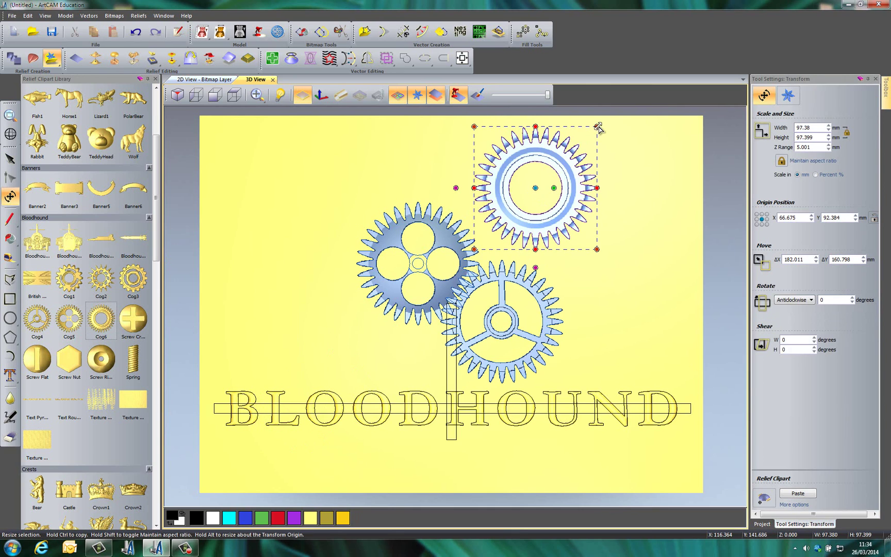
Scale the ringed cog to about 54 mm and the three-spoke cog to about 72 mm, meshing its teeth.
left_click_drag(597, 126, 542, 181)
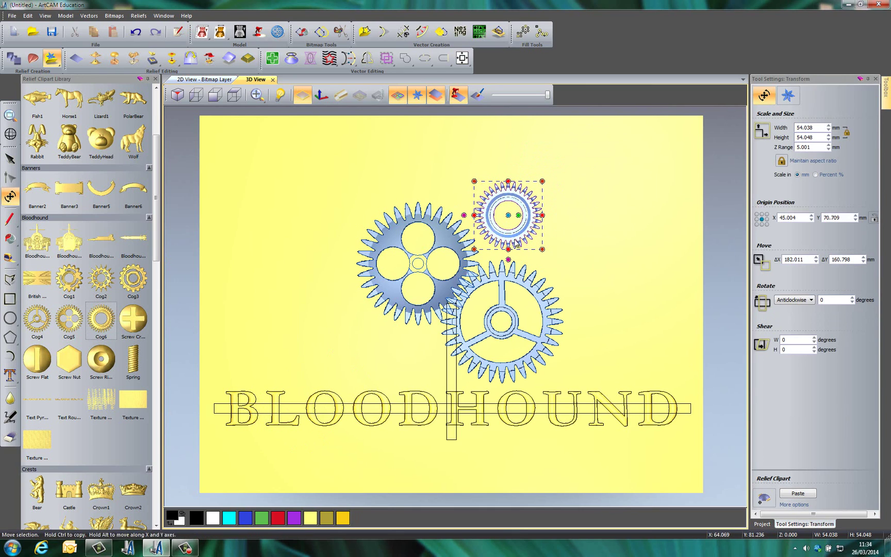
left_click(506, 278)
left_click_drag(563, 260, 495, 304)
scroll(467, 305, "up", 5)
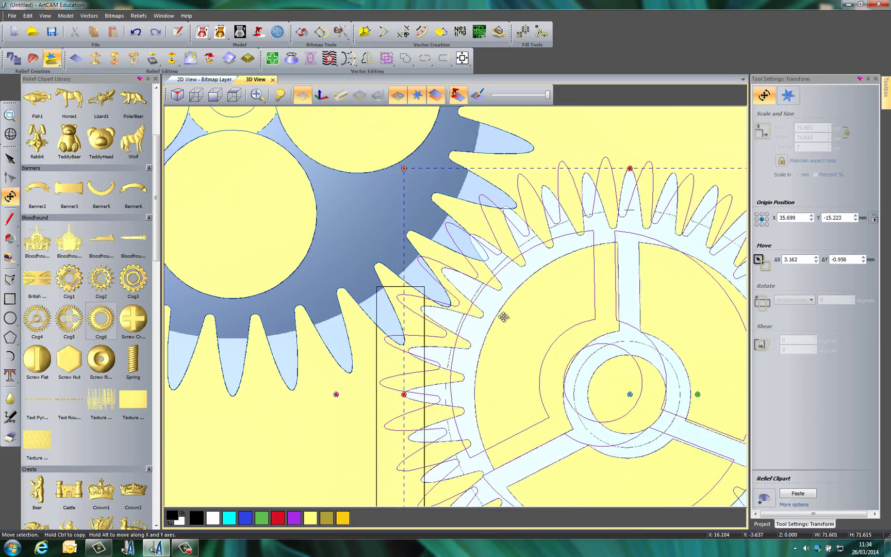
mouse_move(504, 316)
left_mouse_down()
mouse_move(509, 304)
mouse_move(517, 318)
left_mouse_up()
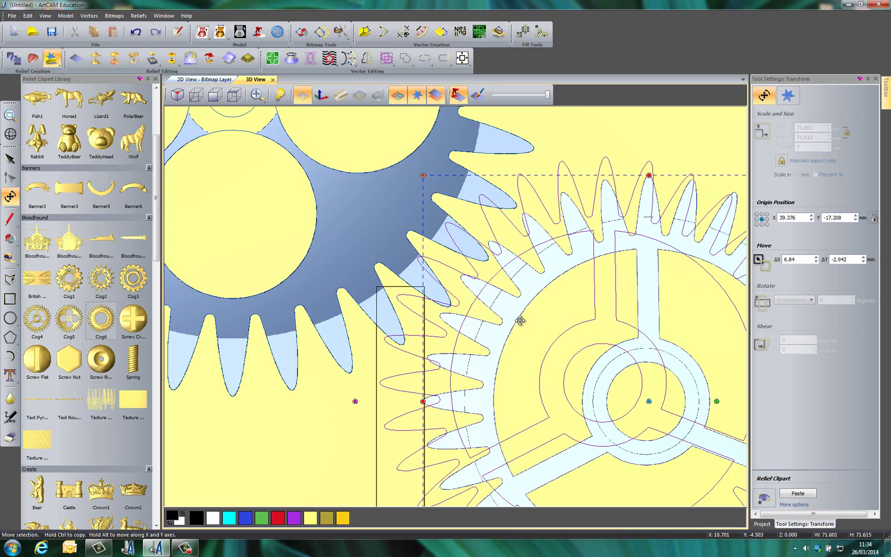
scroll(483, 314, "down", 3)
scroll(482, 318, "down", 3)
scroll(430, 296, "up", 3)
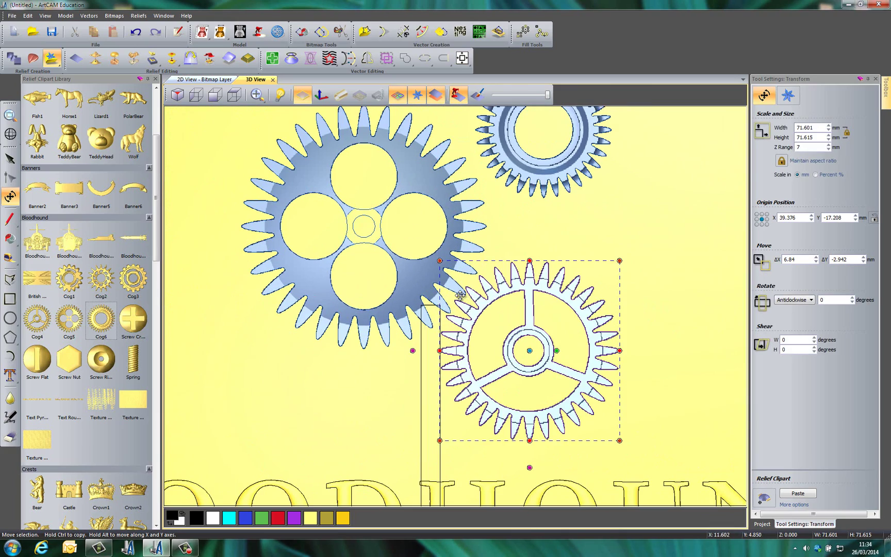
Reposition the four-hole and ringed cogs so all three interlock above BLOODHOUND.
left_click(428, 292)
left_click_drag(428, 293, 449, 330)
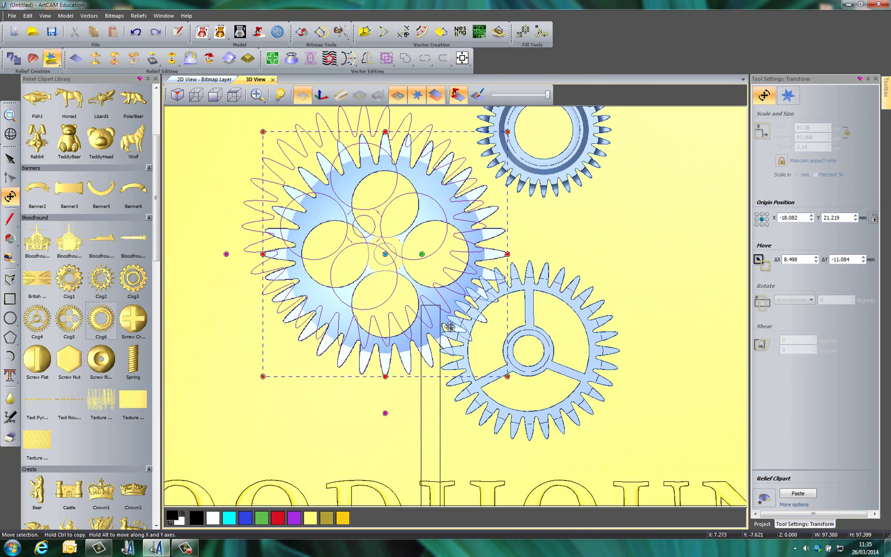
left_click(531, 313)
left_click_drag(531, 313, 549, 346)
key("Escape")
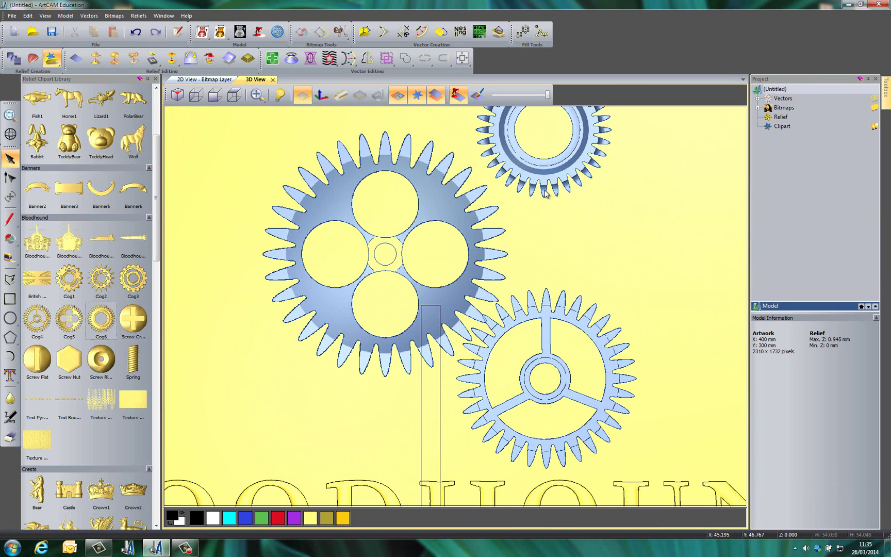
left_click(546, 194)
left_click_drag(545, 218, 576, 277)
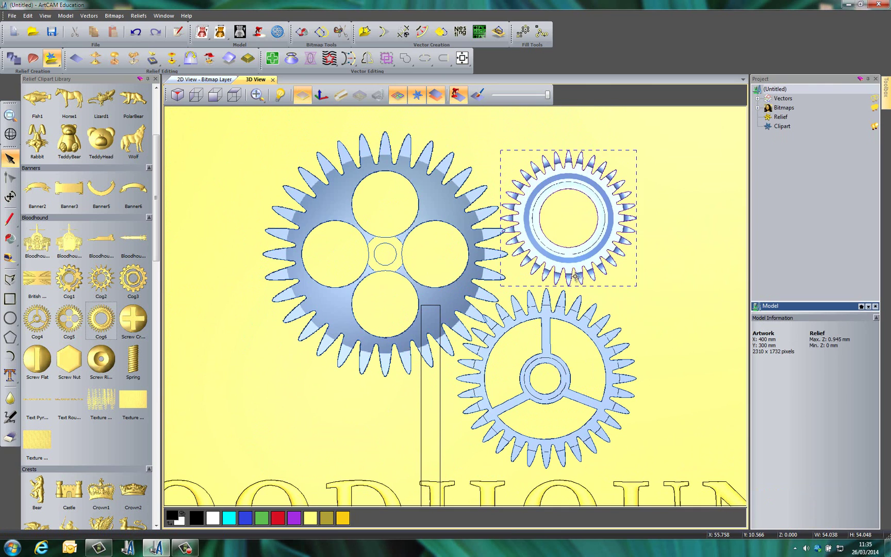
key("0")
scroll(470, 335, "up", 3)
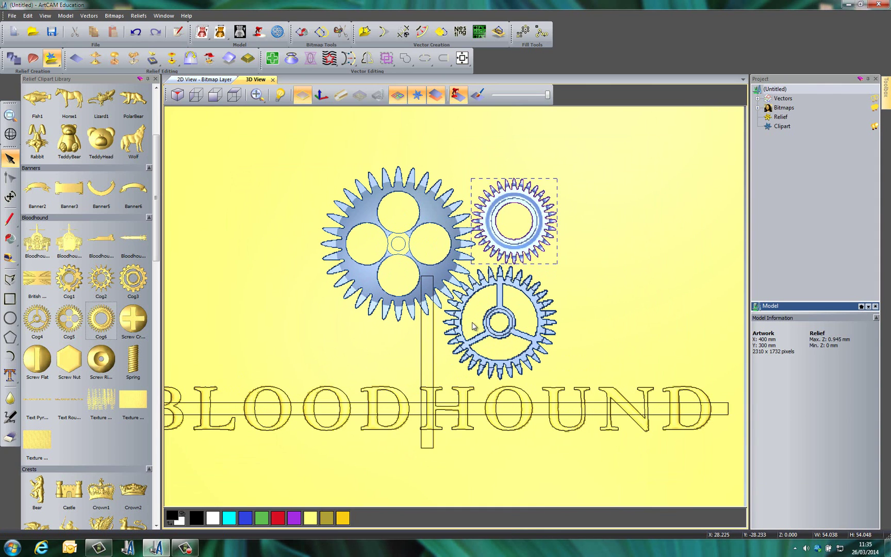
Close the clipart library and paste all three cogs into the relief as a trial.
left_click(156, 78)
left_click(427, 344)
left_click_drag(199, 125, 544, 382)
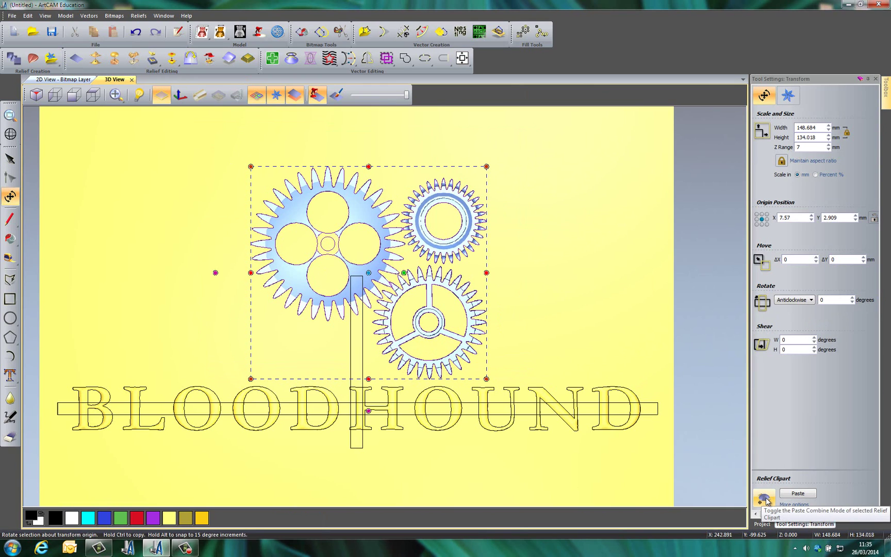
left_click(798, 493)
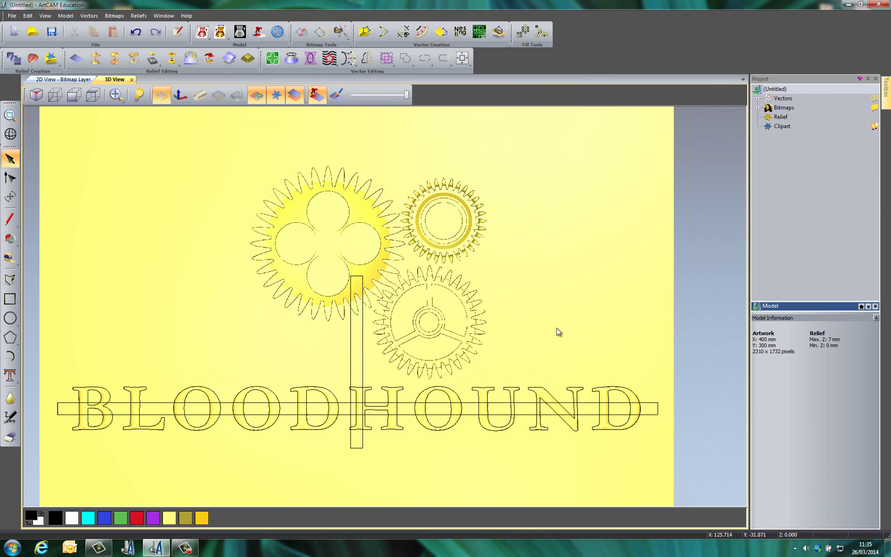
Inspect the pasted cogs from low angles, then undo the paste.
left_click_drag(496, 314, 488, 241)
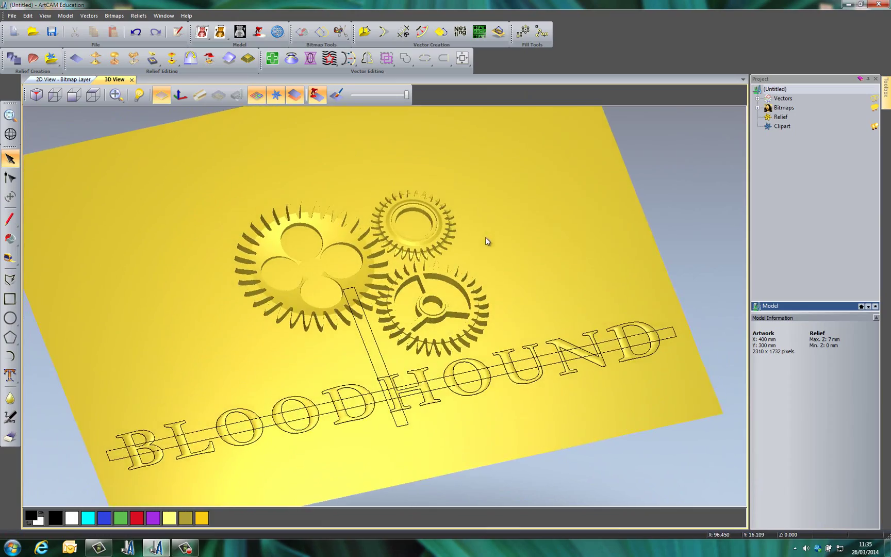
scroll(356, 307, "up", 3)
scroll(399, 349, "down", 3)
left_click_drag(428, 248, 413, 320)
scroll(413, 320, "up", 3)
scroll(397, 327, "down", 3)
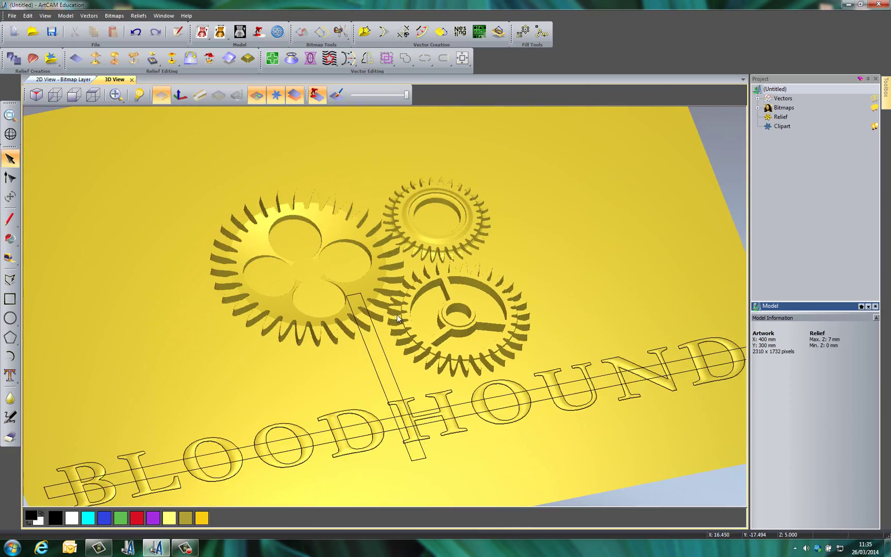
scroll(437, 320, "up", 3)
scroll(436, 311, "down", 3)
left_click_drag(461, 242, 457, 315)
scroll(456, 314, "up", 3)
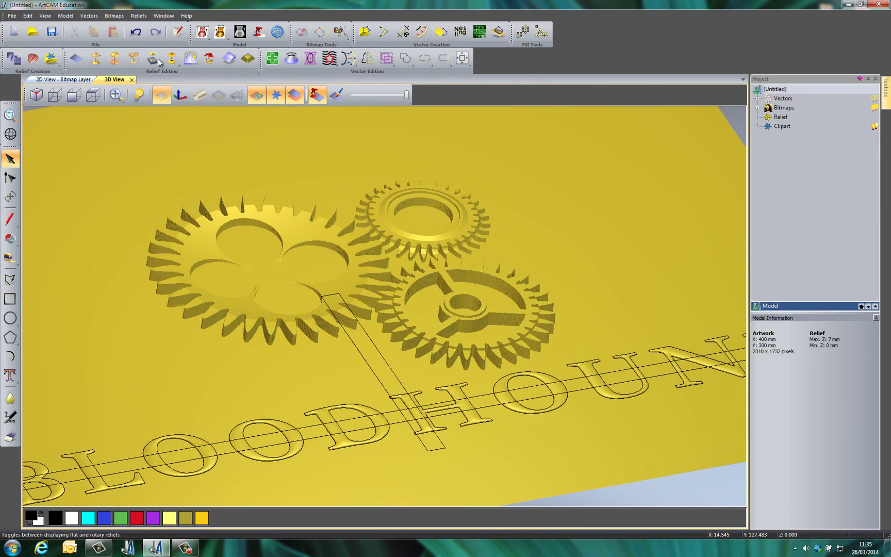
left_click(136, 32)
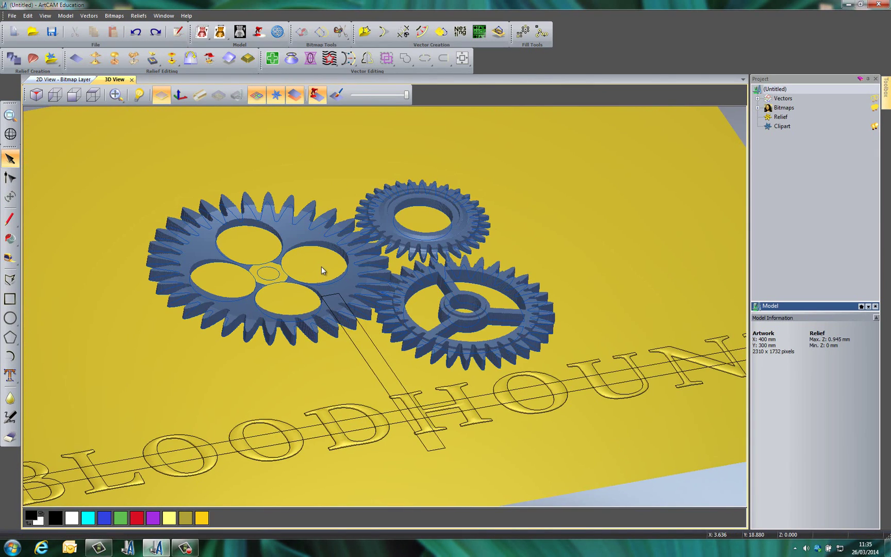
Give the three cogs a 1 mm Z range, paste them into the relief and view from above.
left_click_drag(67, 188, 655, 357)
key("t")
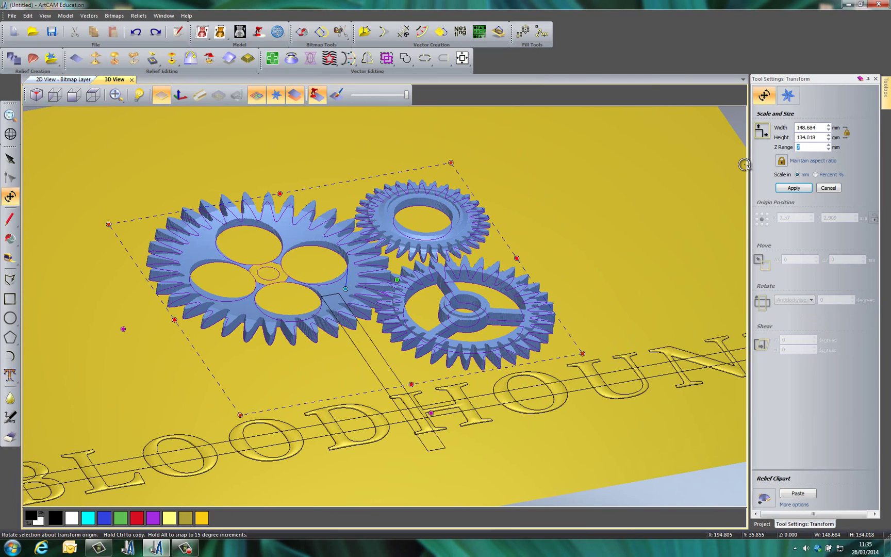
left_click(794, 188)
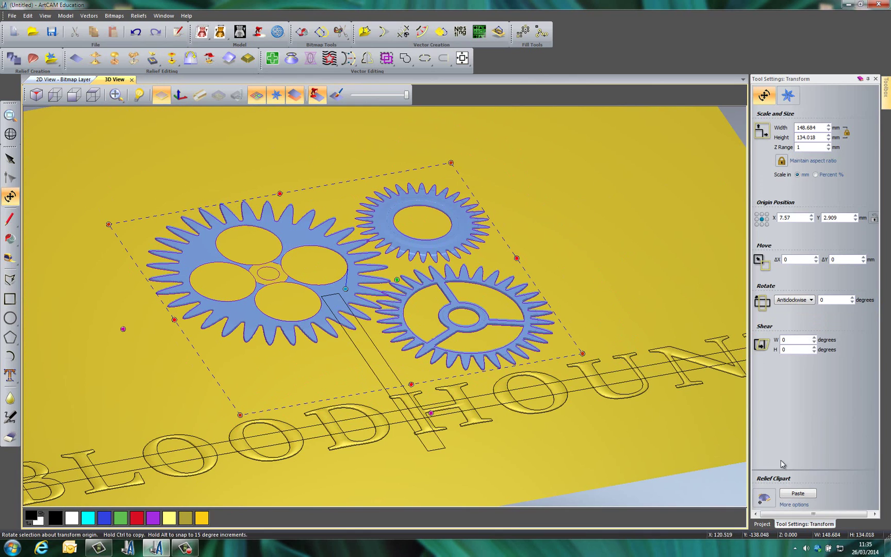
left_click(812, 496)
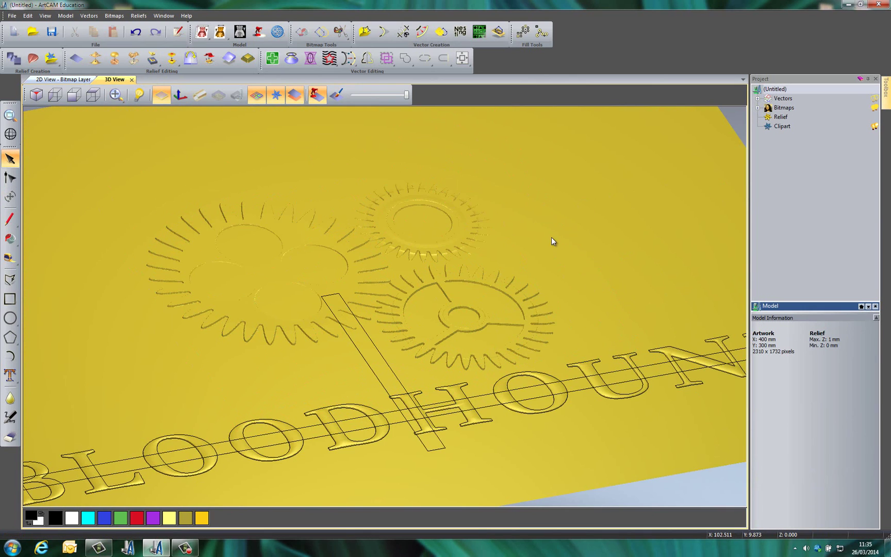
key("3")
left_click(257, 95)
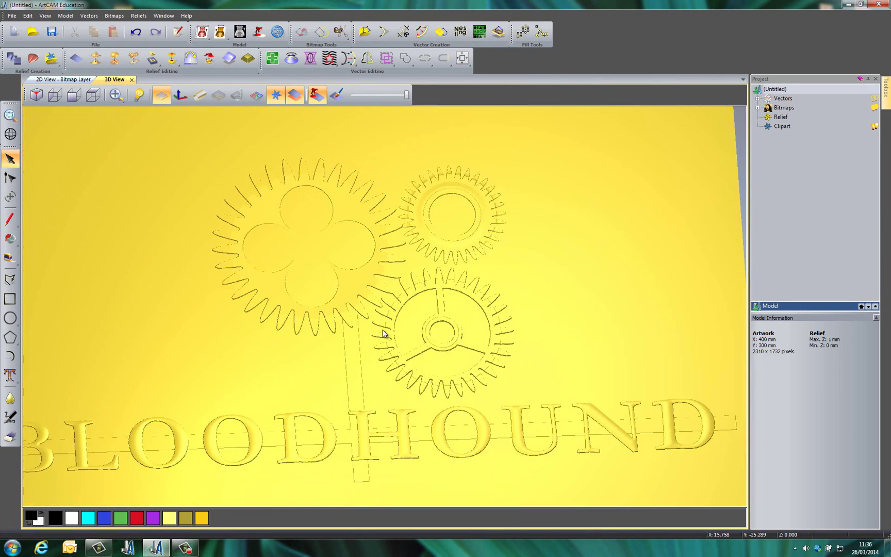
left_click_drag(383, 333, 463, 338)
scroll(459, 307, "down", 2)
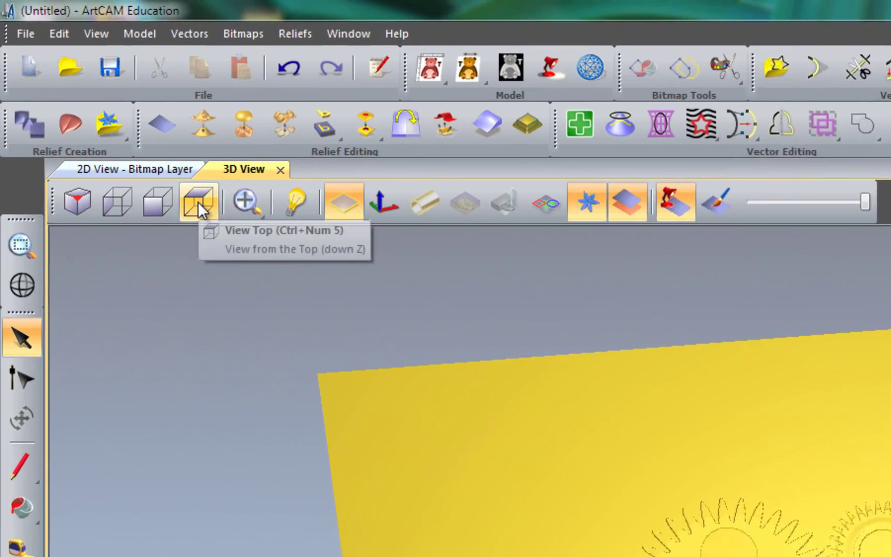
From the top view, switch Texture Relief to Selected Vector, then select and deselect the BLOODHOUND vectors.
left_click(93, 95)
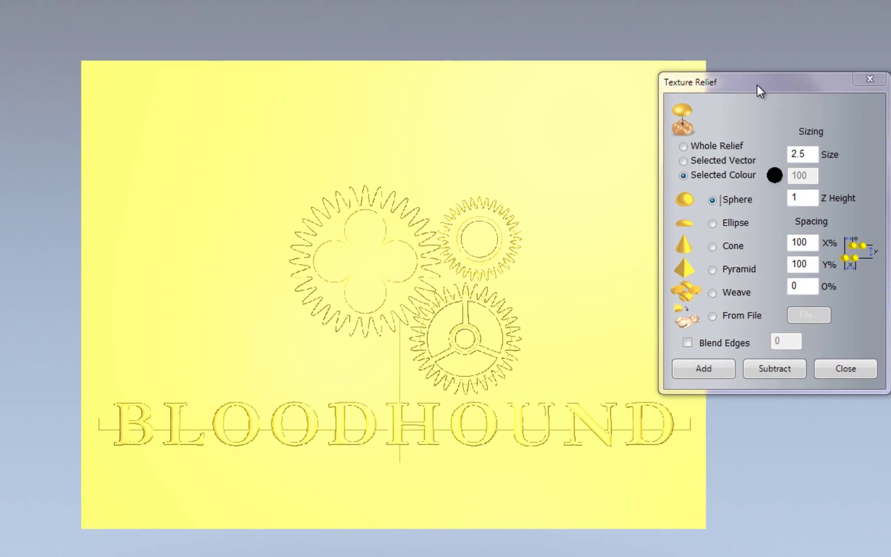
left_click(685, 141)
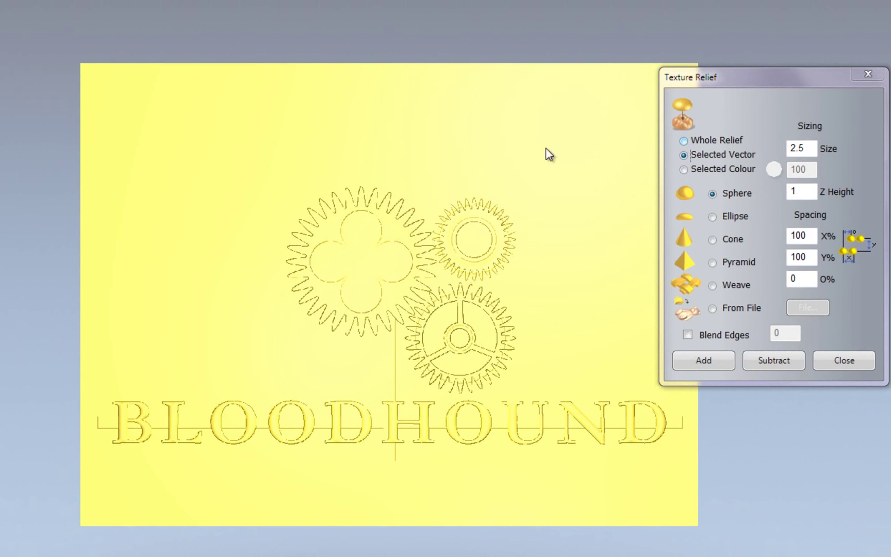
key("ctrl+a")
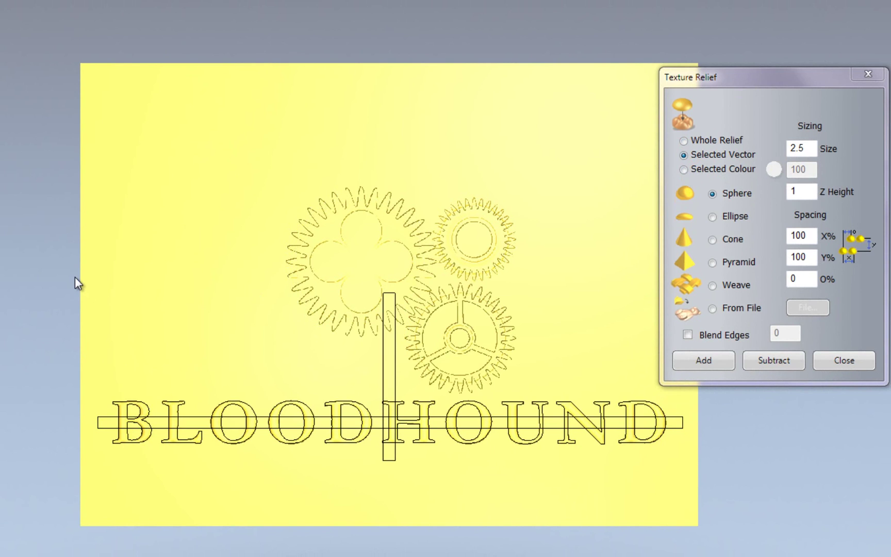
left_click_drag(60, 261, 780, 535)
left_click(781, 535)
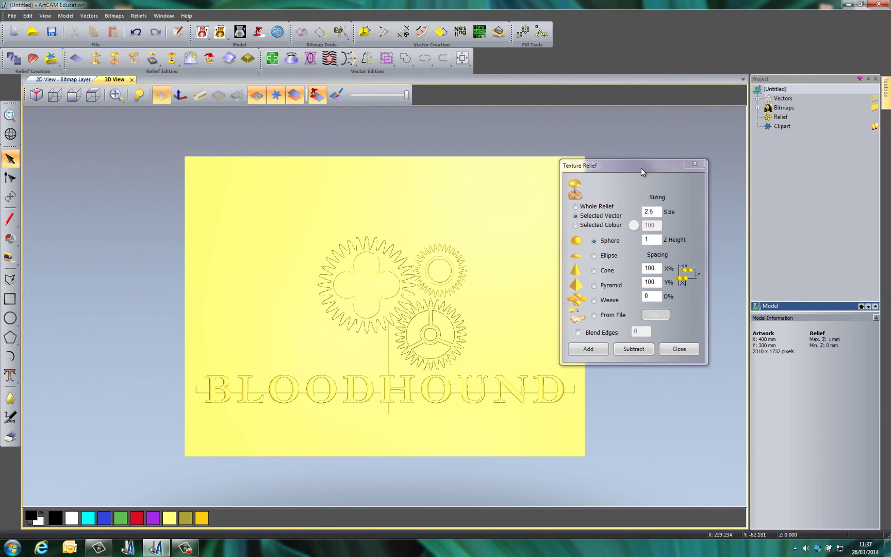
left_click_drag(641, 167, 669, 159)
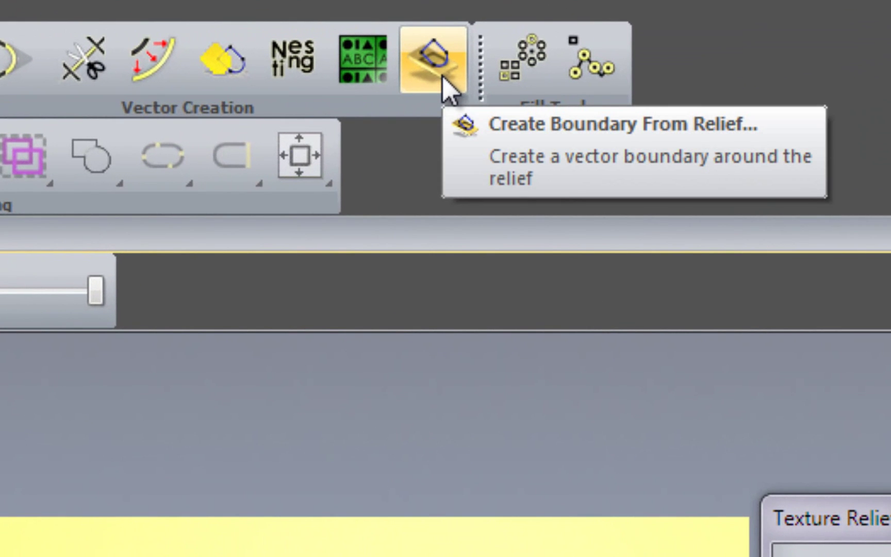
Trace boundary vectors from the relief around the cogs, bars and BLOODHOUND lettering.
left_click(443, 76)
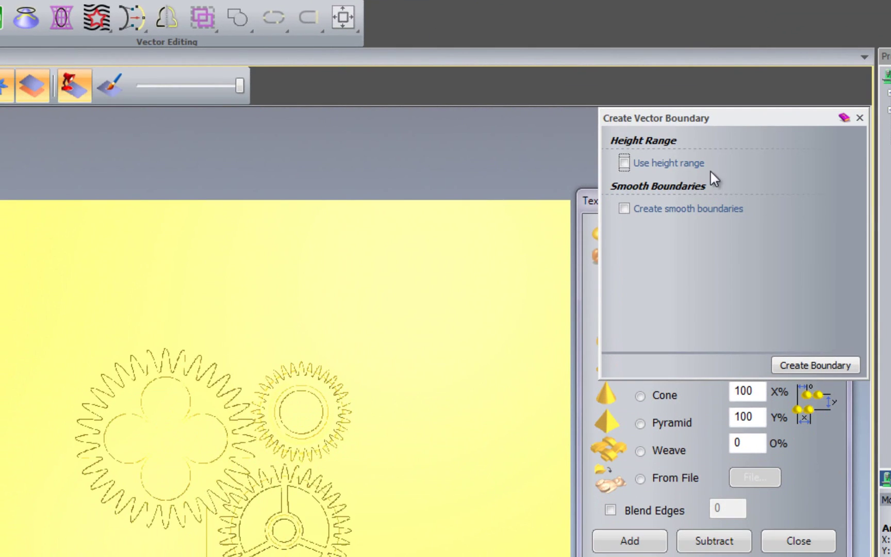
left_click_drag(706, 123, 628, 195)
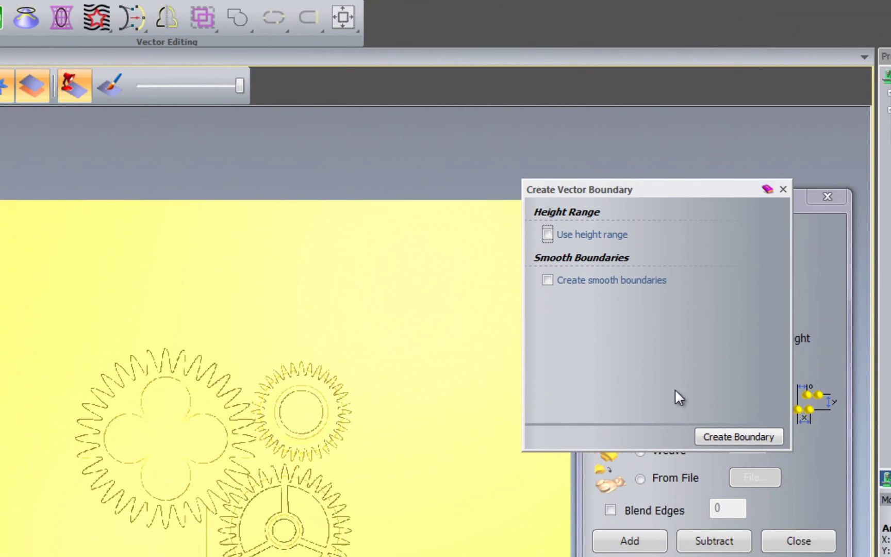
left_click(723, 436)
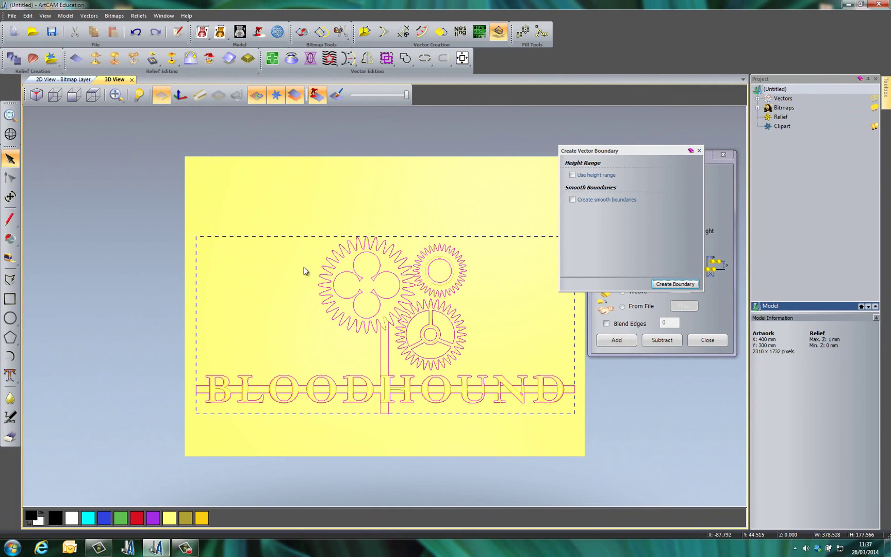
left_click(699, 151)
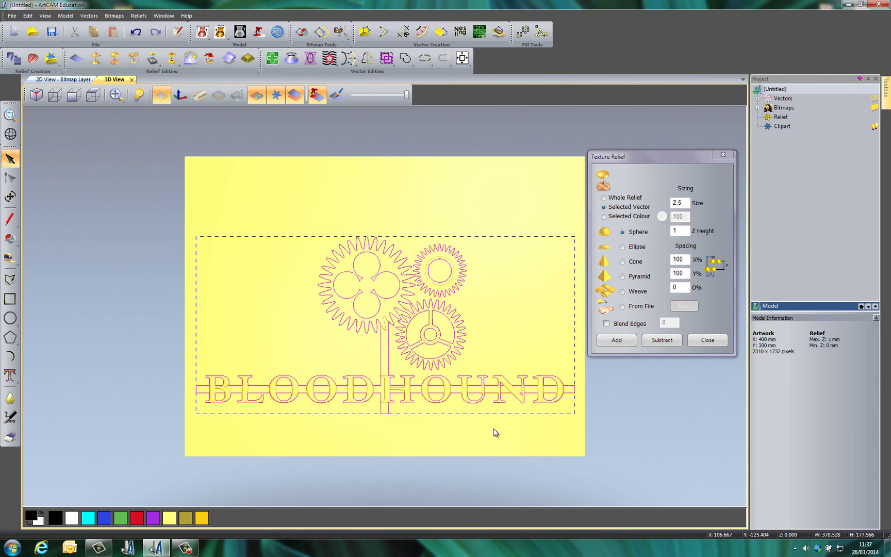
left_click(603, 207)
Draw a rectangle vector bordering the whole plate, then select all vectors.
left_click(169, 332)
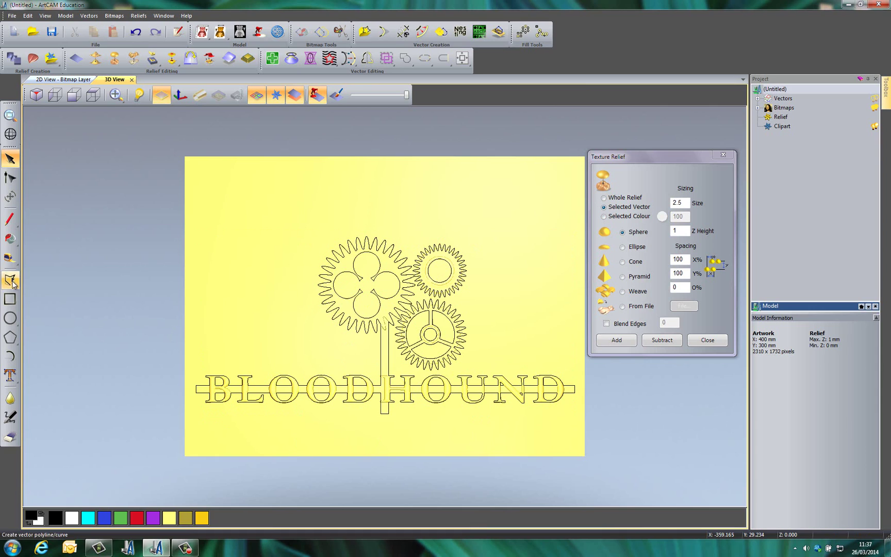
left_click(10, 299)
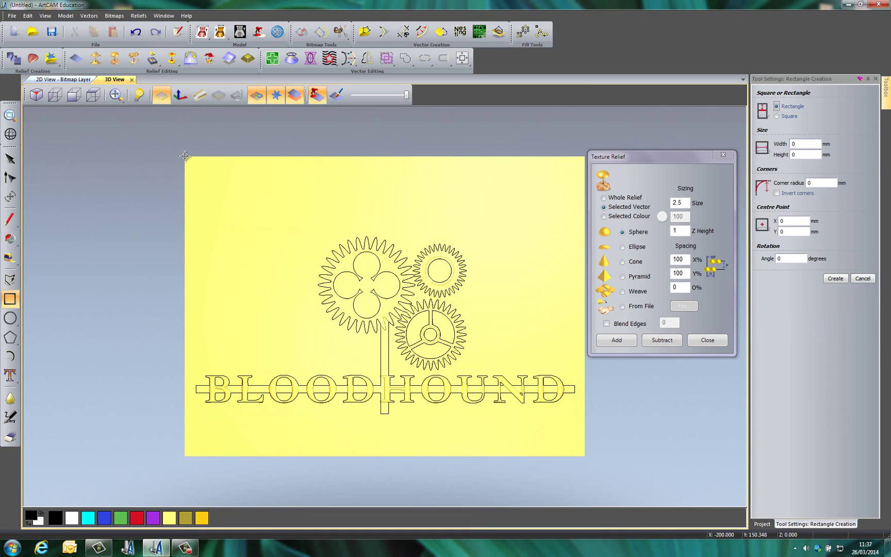
left_click_drag(185, 156, 584, 456)
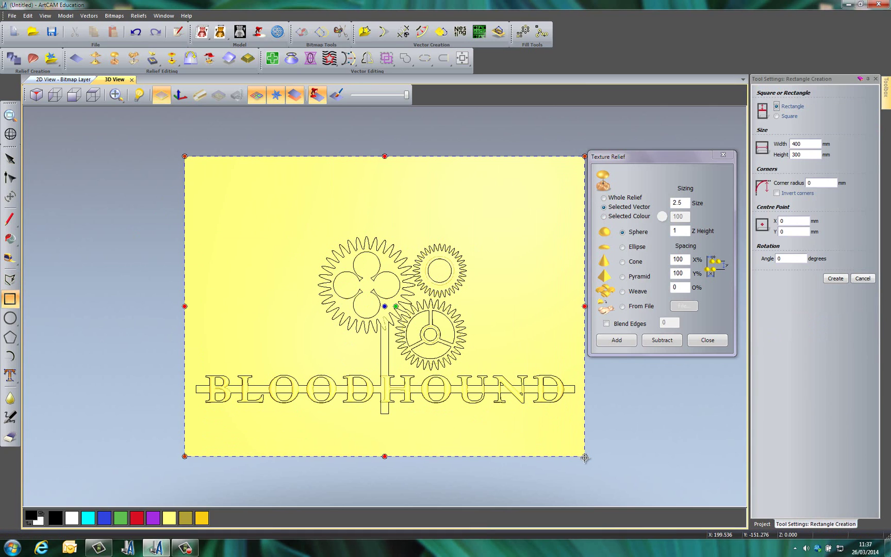
key("Escape")
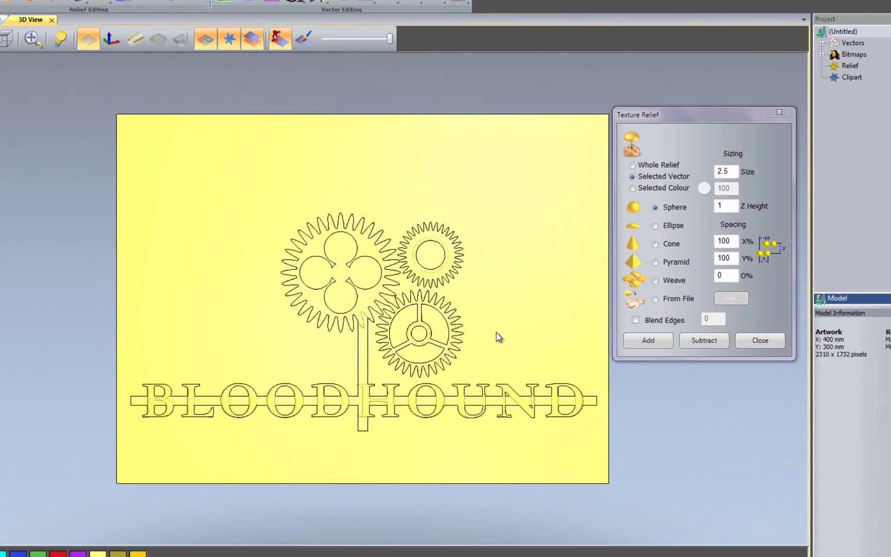
key("ctrl+a")
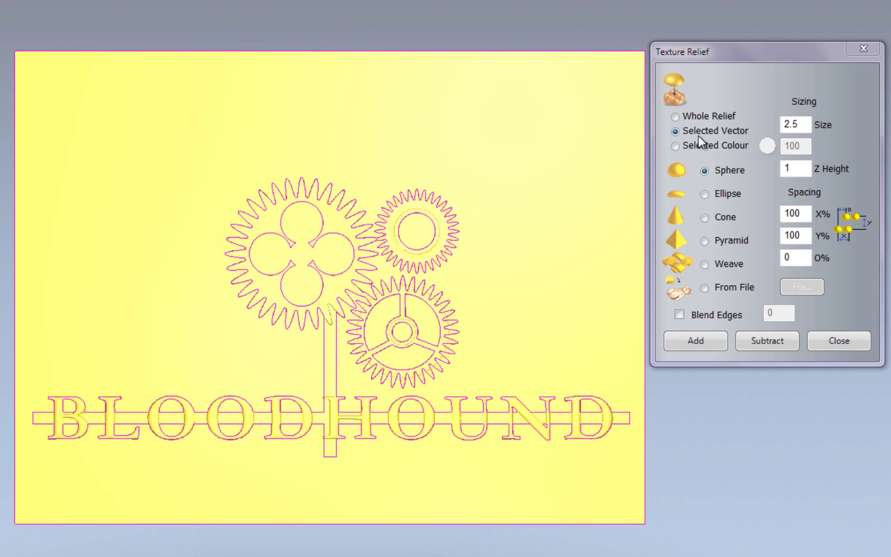
mouse_move(708, 56)
left_mouse_down()
mouse_move(708, 66)
mouse_move(711, 59)
left_mouse_up()
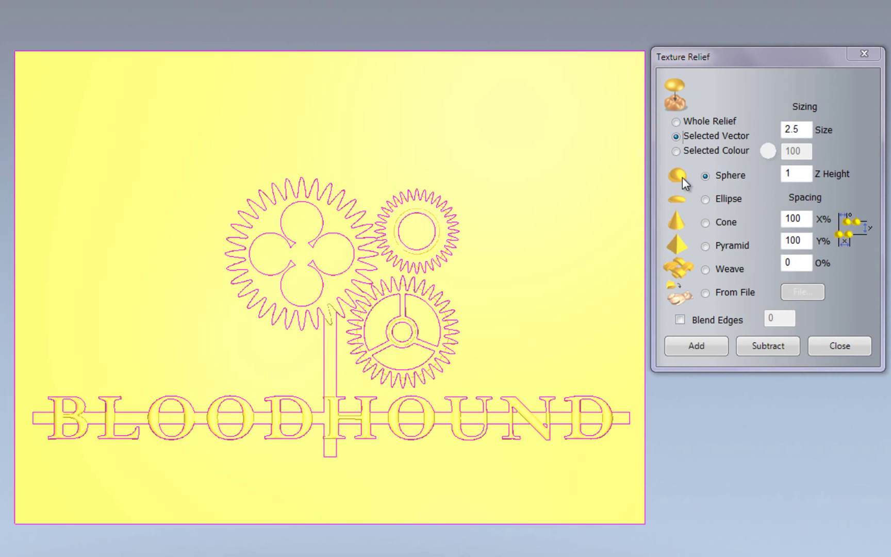
Apply a Sphere texture to the background and inspect the relief from different angles.
left_click(684, 345)
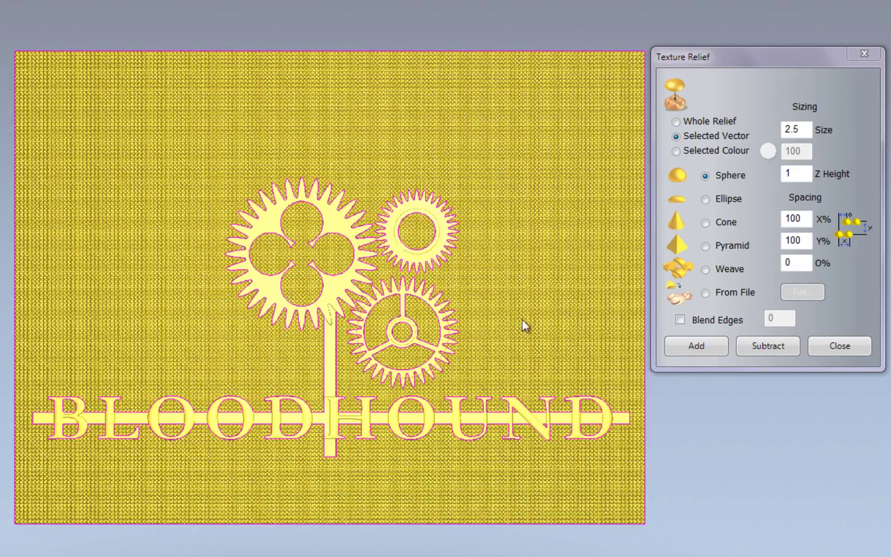
left_click_drag(523, 320, 508, 277)
scroll(364, 381, "up", 10)
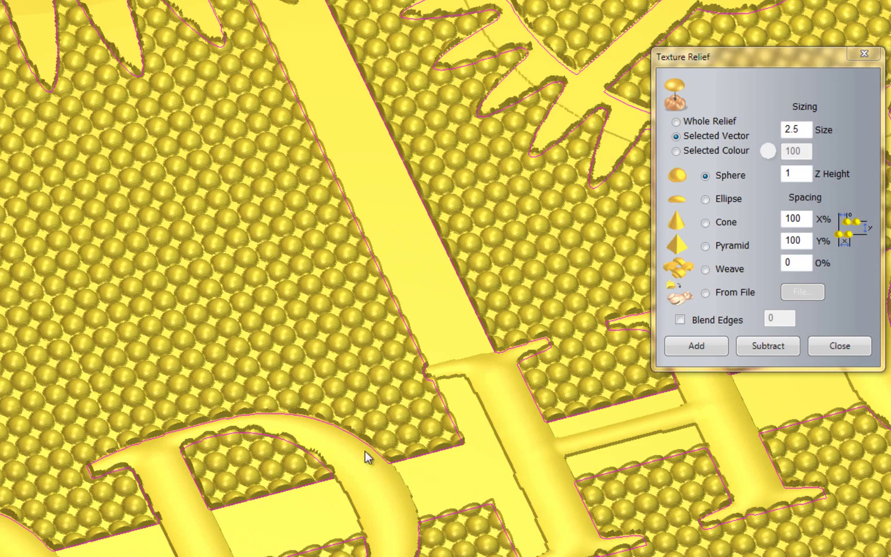
scroll(429, 454, "down", 10)
scroll(332, 285, "down", 5)
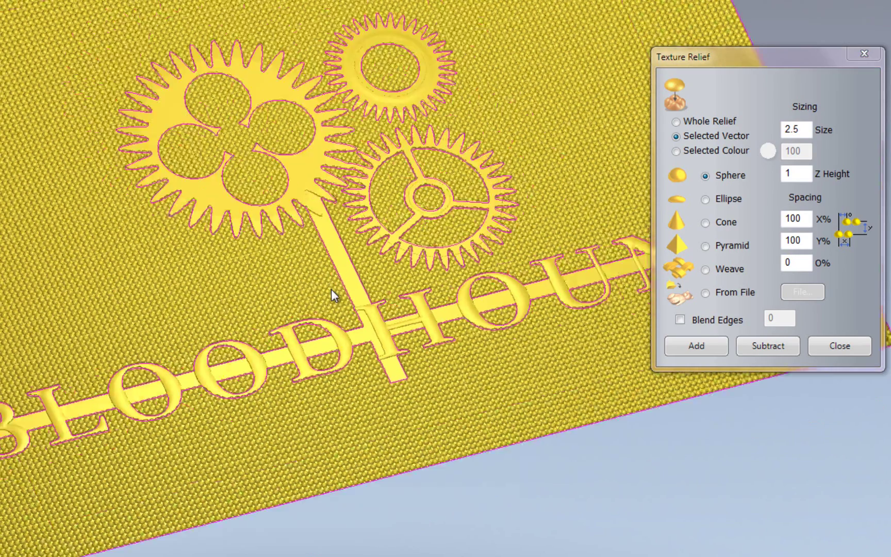
left_click_drag(330, 295, 351, 383)
scroll(378, 294, "down", 5)
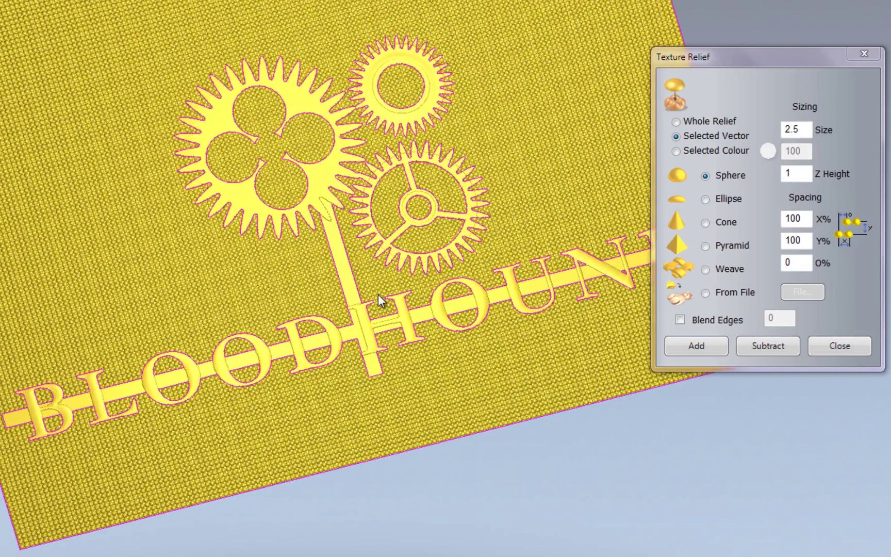
scroll(258, 252, "up", 6)
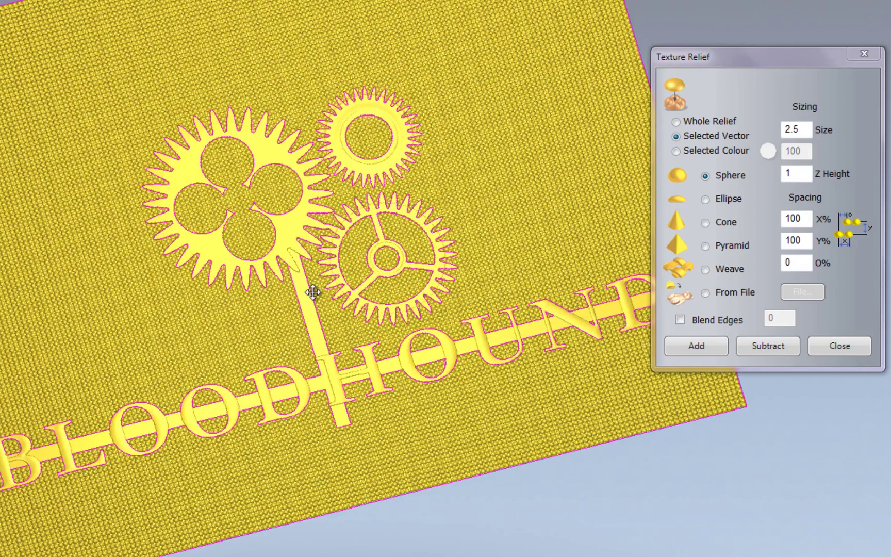
Try an Ellipse texture, undo it, and apply a Weave texture at size 2.5 instead.
left_click(707, 199)
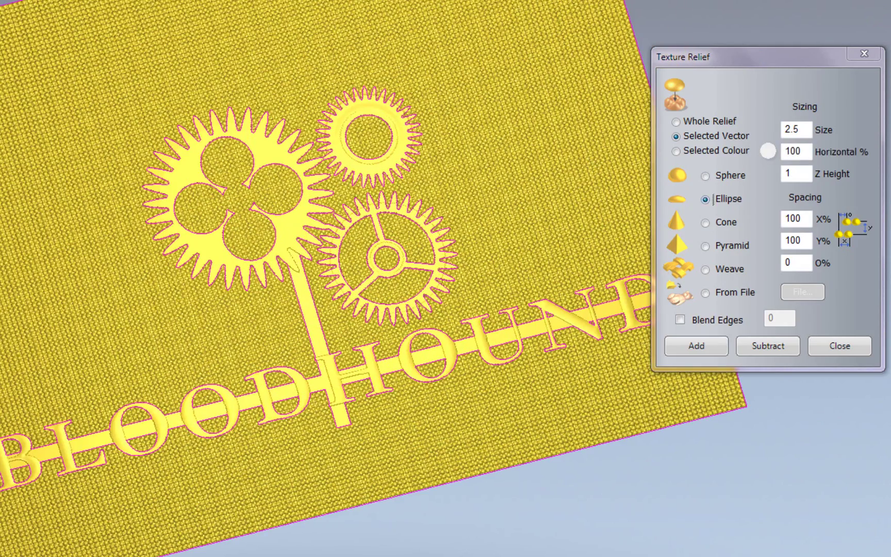
left_click(691, 346)
key("ctrl+z")
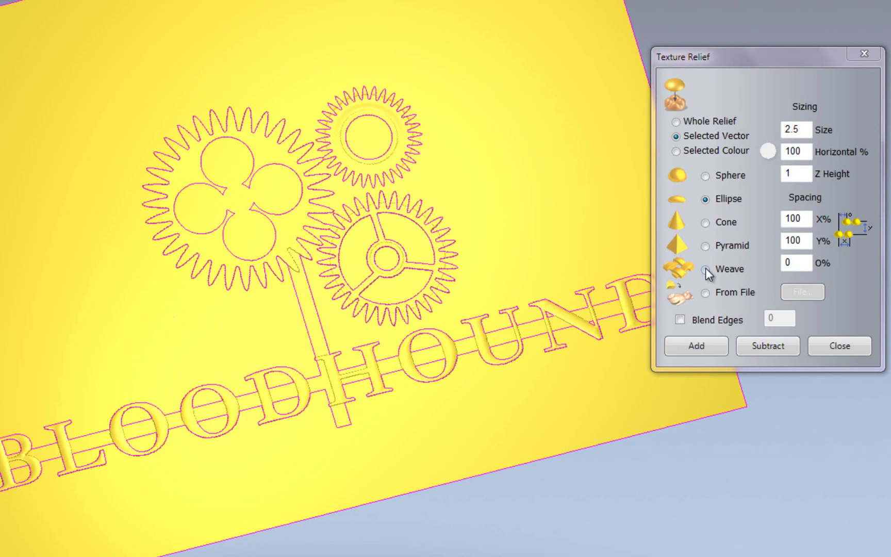
left_click(705, 269)
left_click(702, 344)
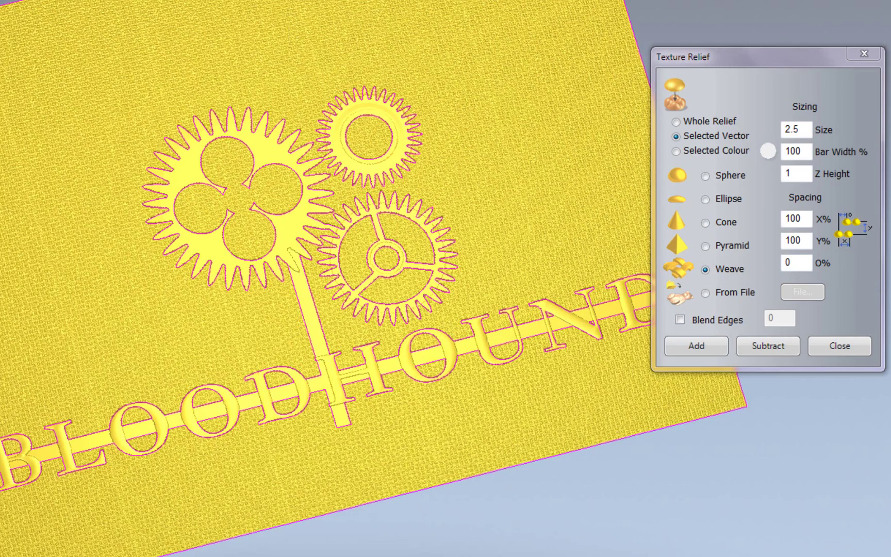
scroll(195, 308, "up", 10)
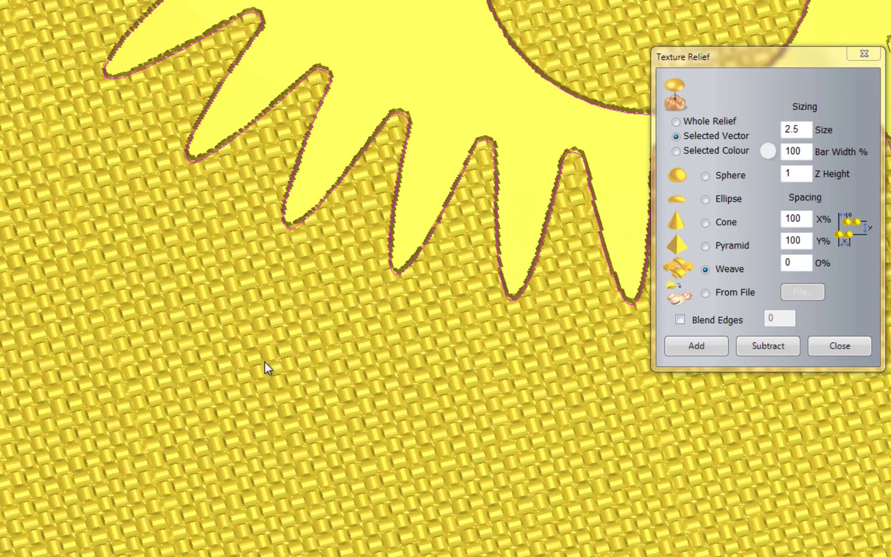
scroll(265, 362, "up", 4)
scroll(278, 329, "down", 12)
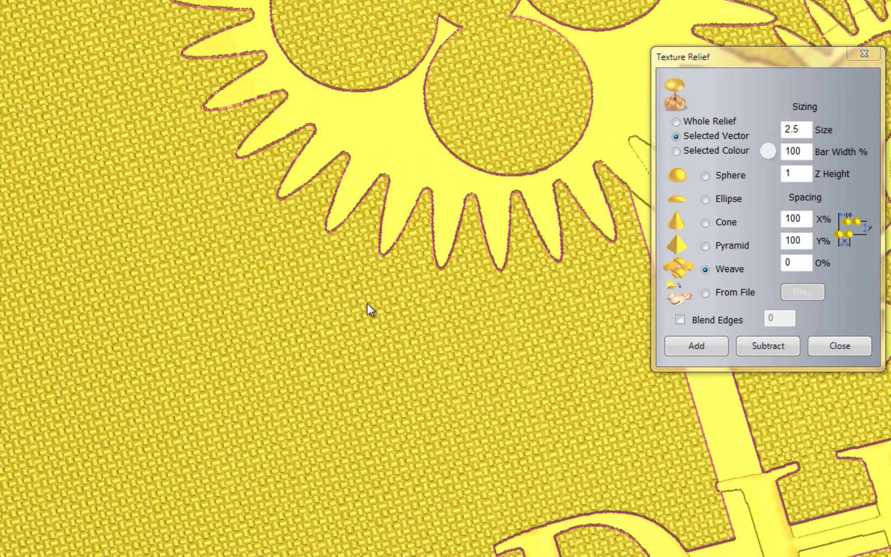
scroll(449, 288, "down", 8)
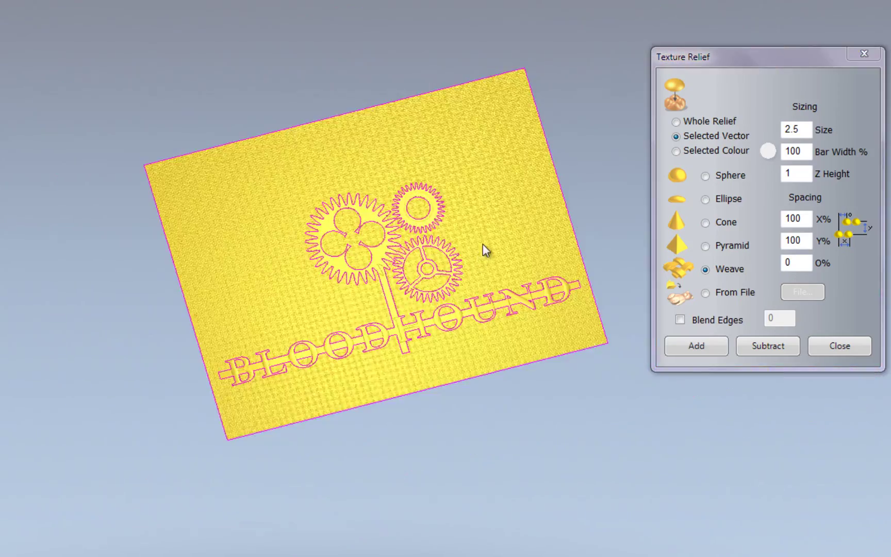
scroll(444, 251, "up", 5)
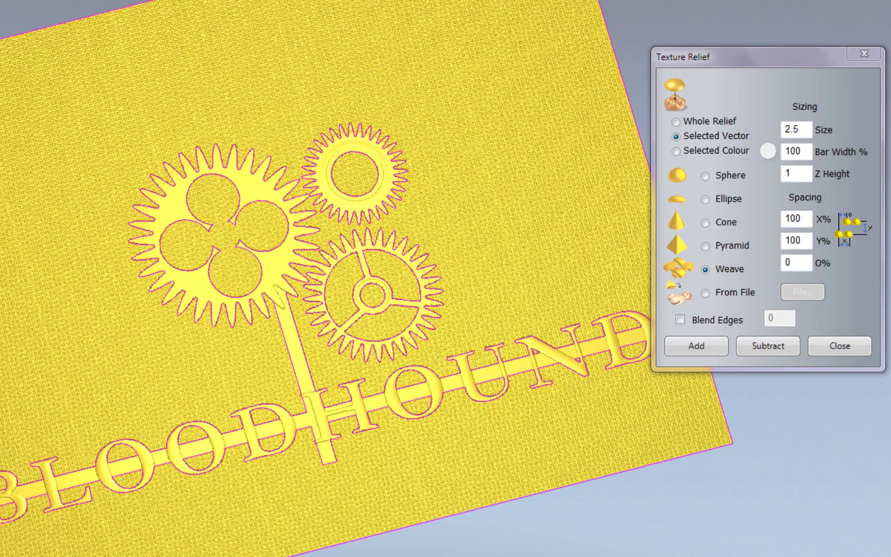
Replace the fine weave with a Weave texture at size 10 and inspect it.
key("ctrl+z")
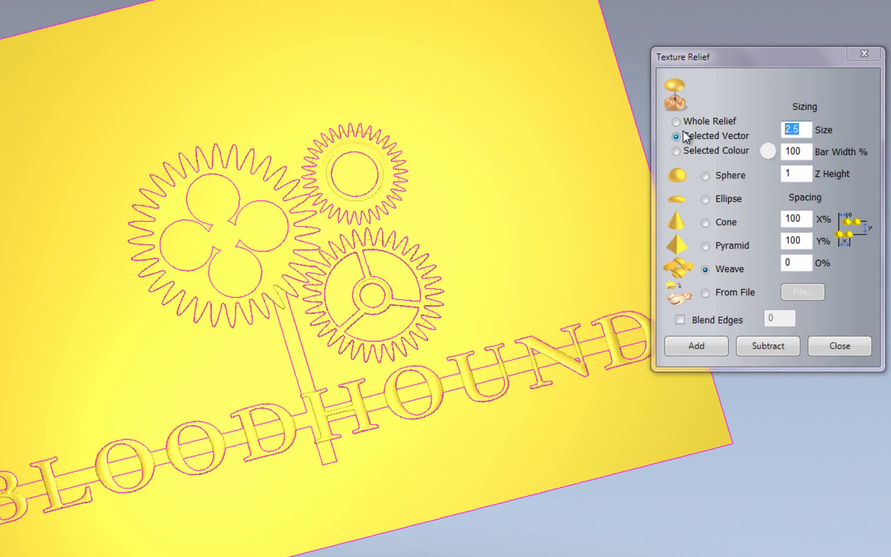
type("10")
left_click(706, 345)
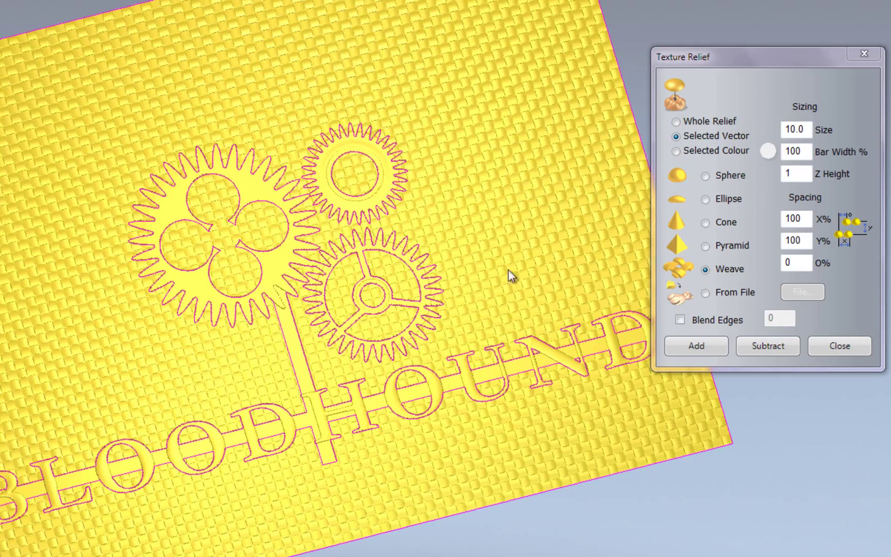
left_click_drag(508, 270, 516, 310)
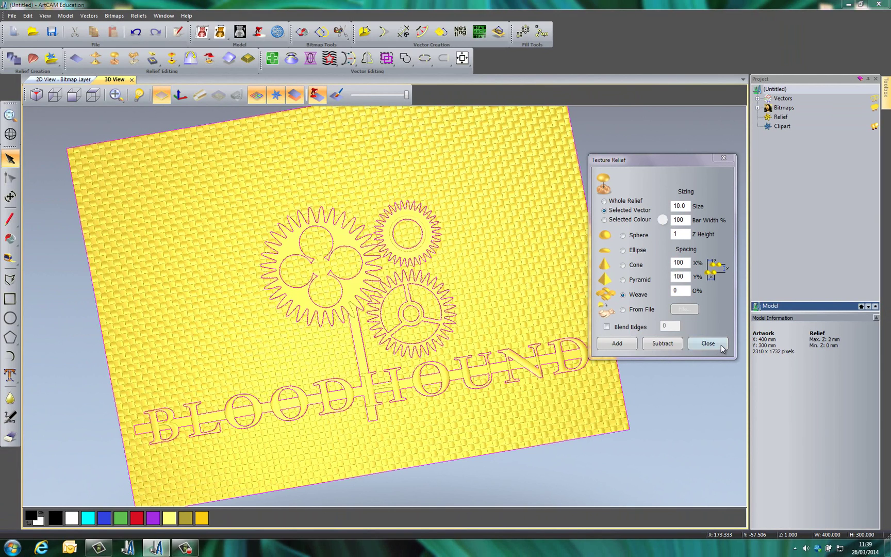
Close Texture Relief, deselect the outlines, and centre the plate in top view.
left_click(708, 343)
left_click(617, 344)
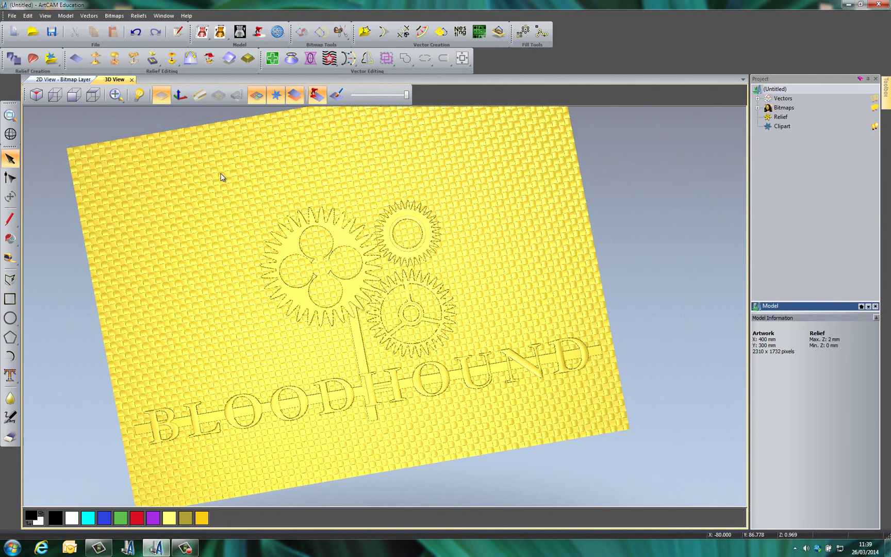
left_click(93, 94)
scroll(377, 363, "up", 2)
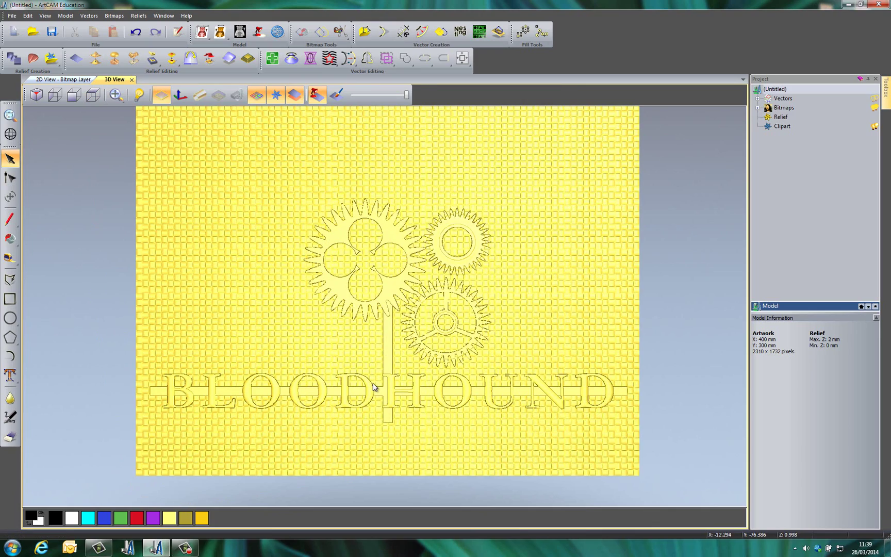
middle_click_drag(449, 419, 466, 432)
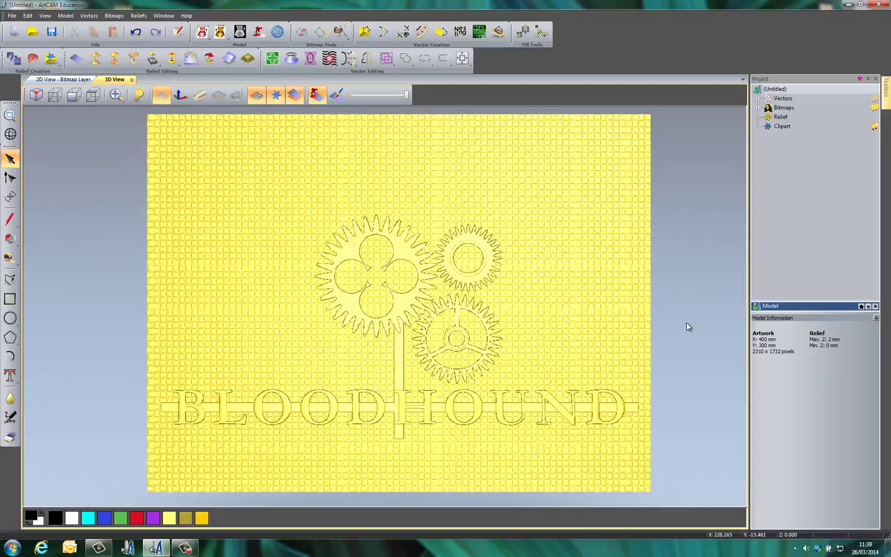